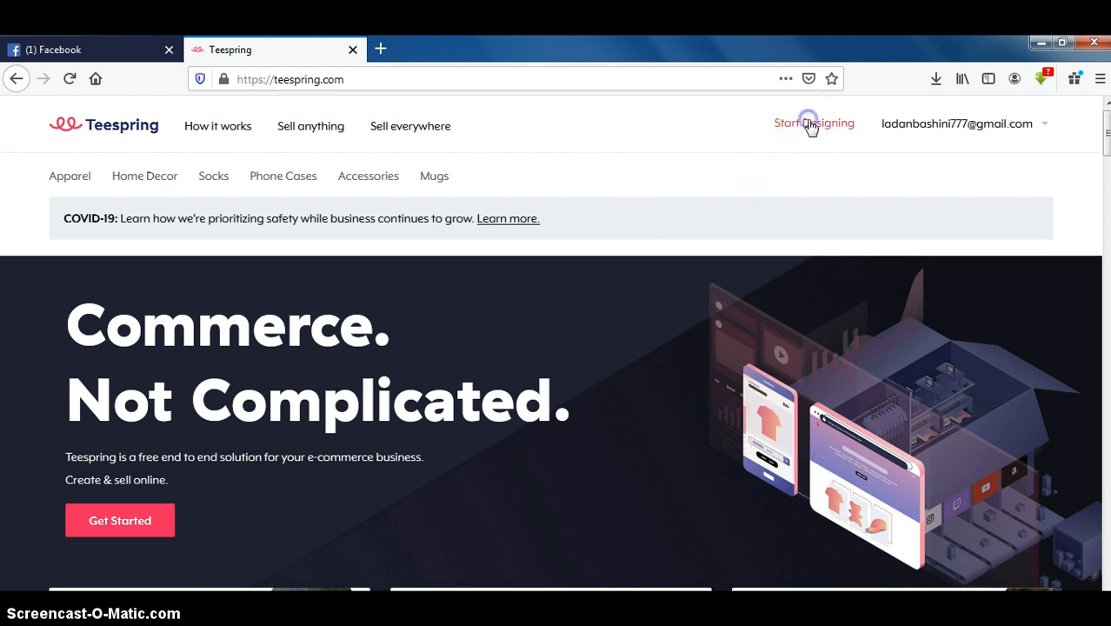
Step: Start a new design and look through the product catalogue from Apparel down to Accessories
{"action": "left_click", "coordinate": [811, 126]}
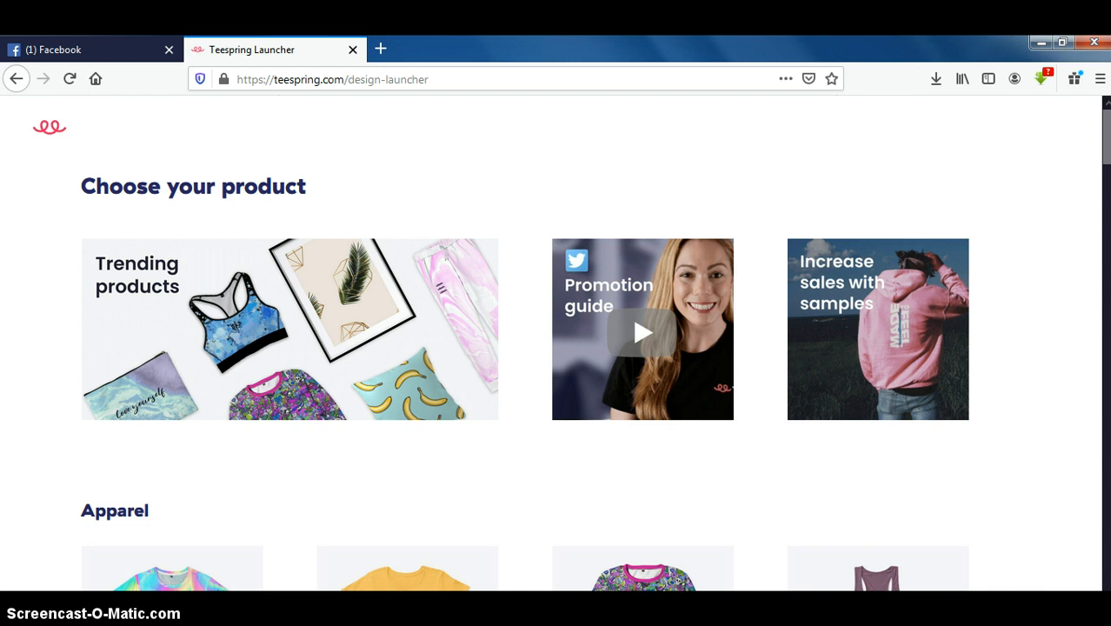
{"action": "scroll", "coordinate": [570, 350], "scroll_direction": "down", "scroll_amount": 5}
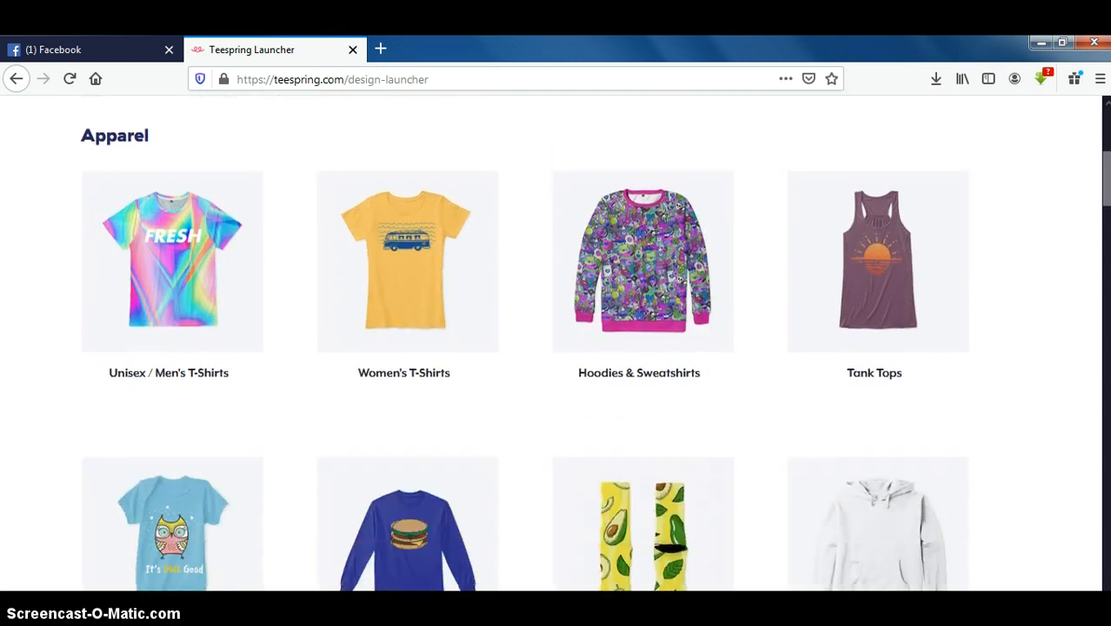
{"action": "scroll", "coordinate": [571, 344], "scroll_direction": "down", "scroll_amount": 1}
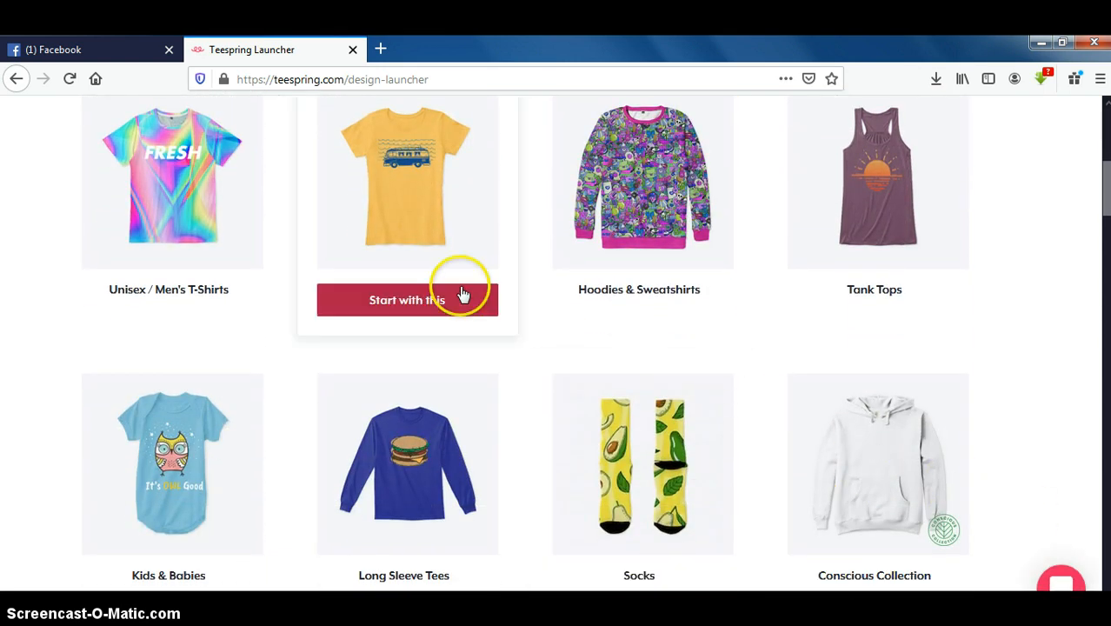
{"action": "mouse_move", "coordinate": [193, 242]}
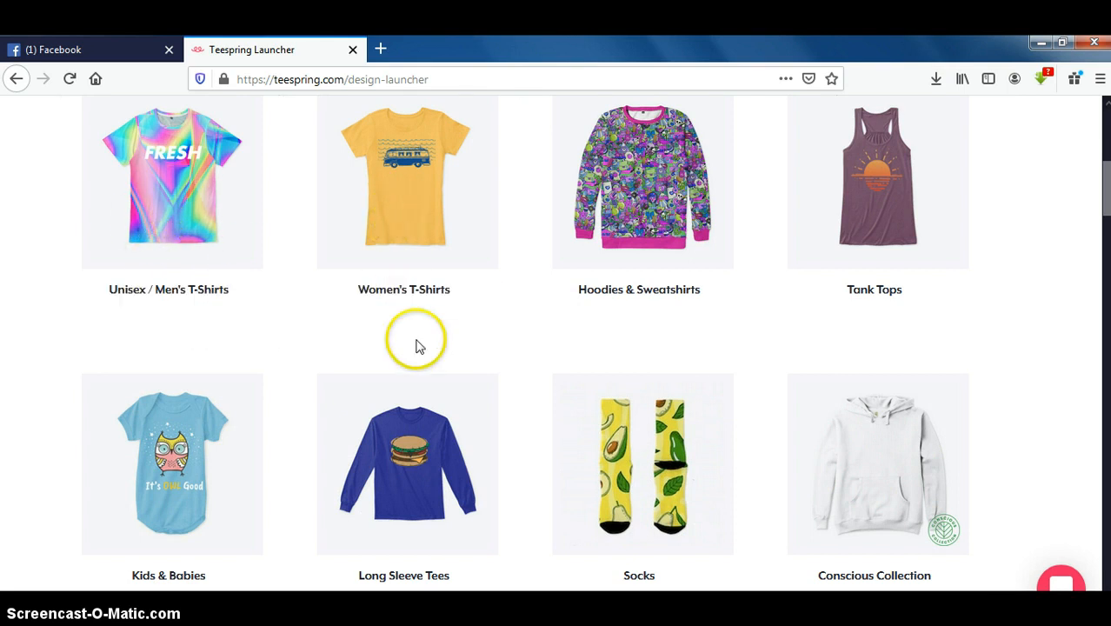
{"action": "mouse_move", "coordinate": [422, 283]}
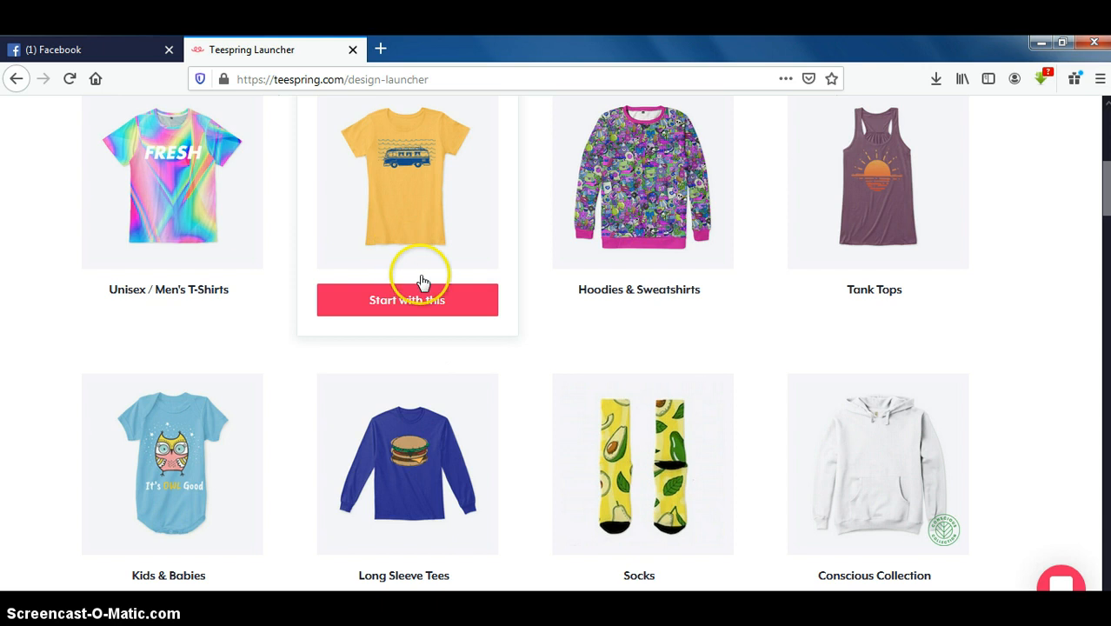
{"action": "mouse_move", "coordinate": [607, 248]}
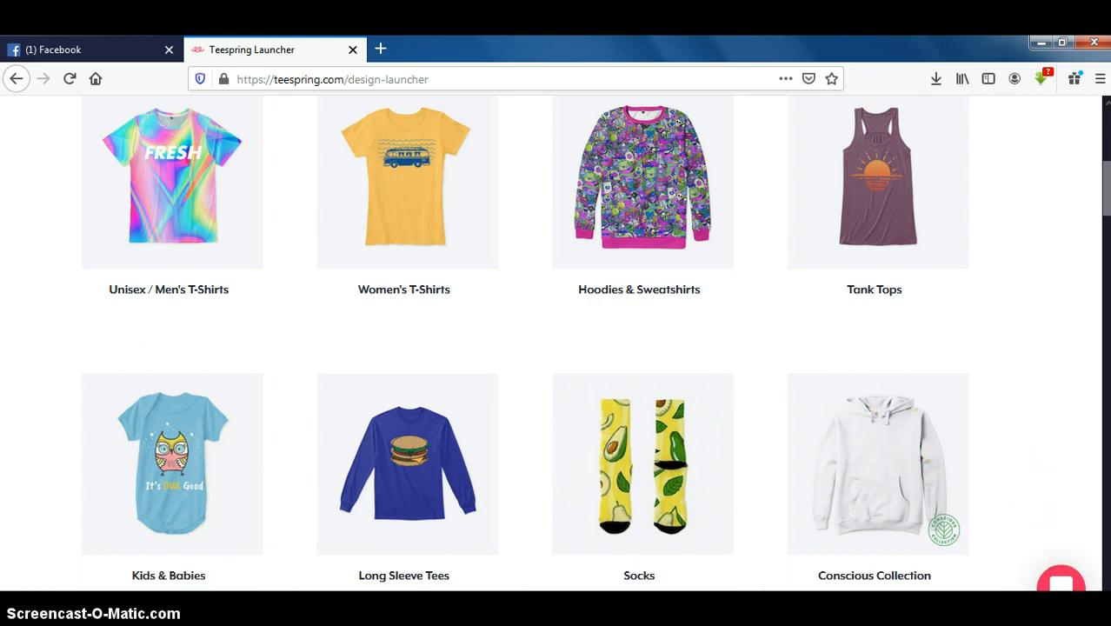
{"action": "scroll", "coordinate": [557, 339], "scroll_direction": "down", "scroll_amount": 5}
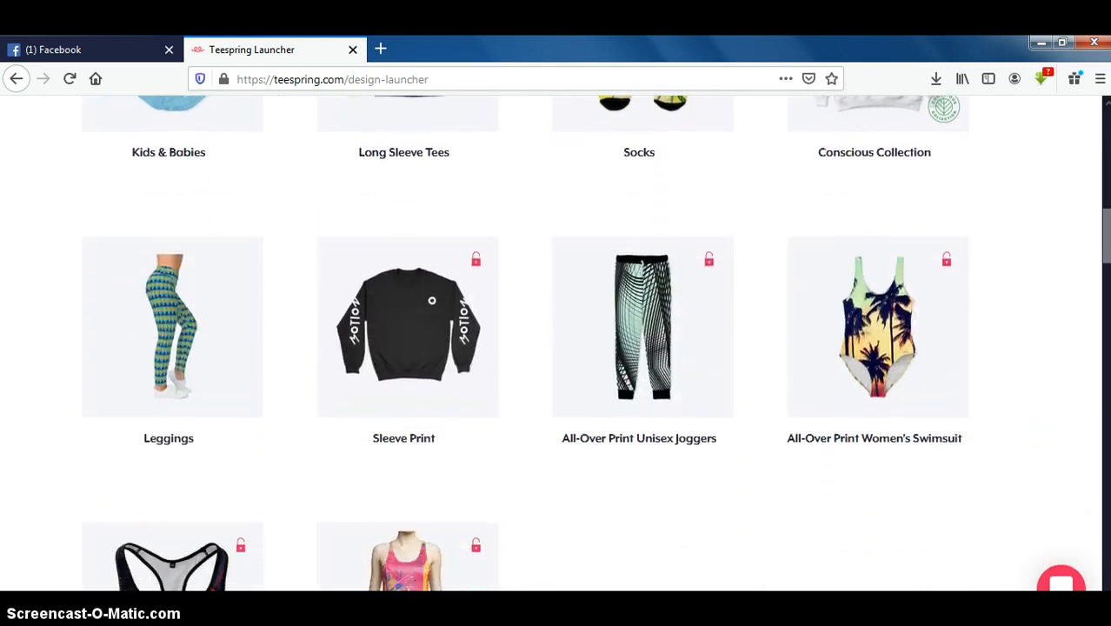
{"action": "scroll", "coordinate": [918, 464], "scroll_direction": "down", "scroll_amount": 2}
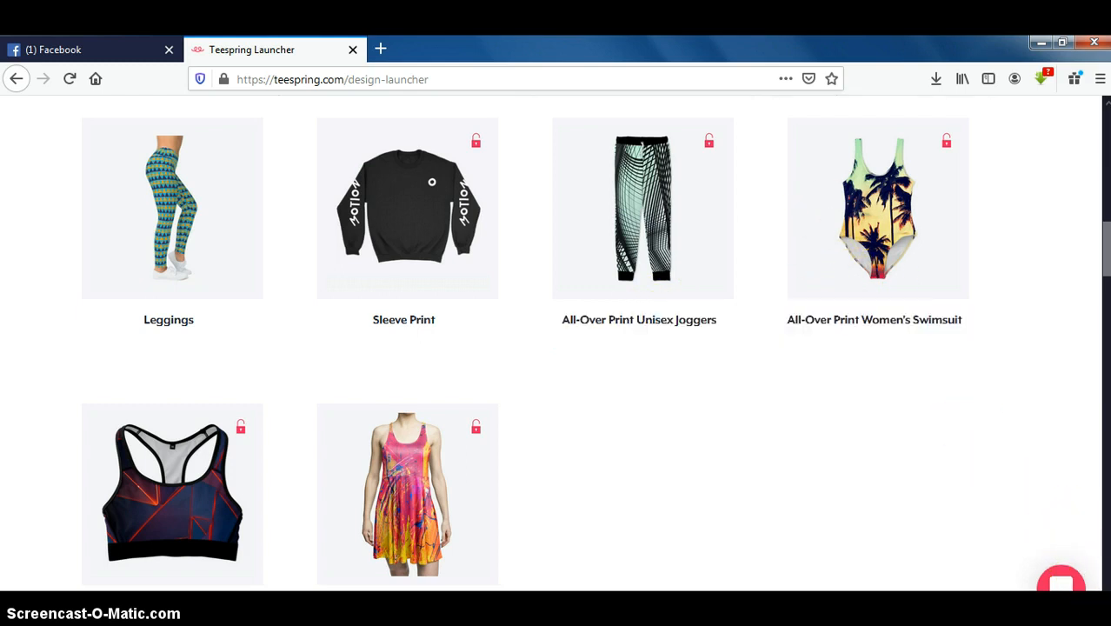
{"action": "scroll", "coordinate": [1057, 573], "scroll_direction": "down", "scroll_amount": 10}
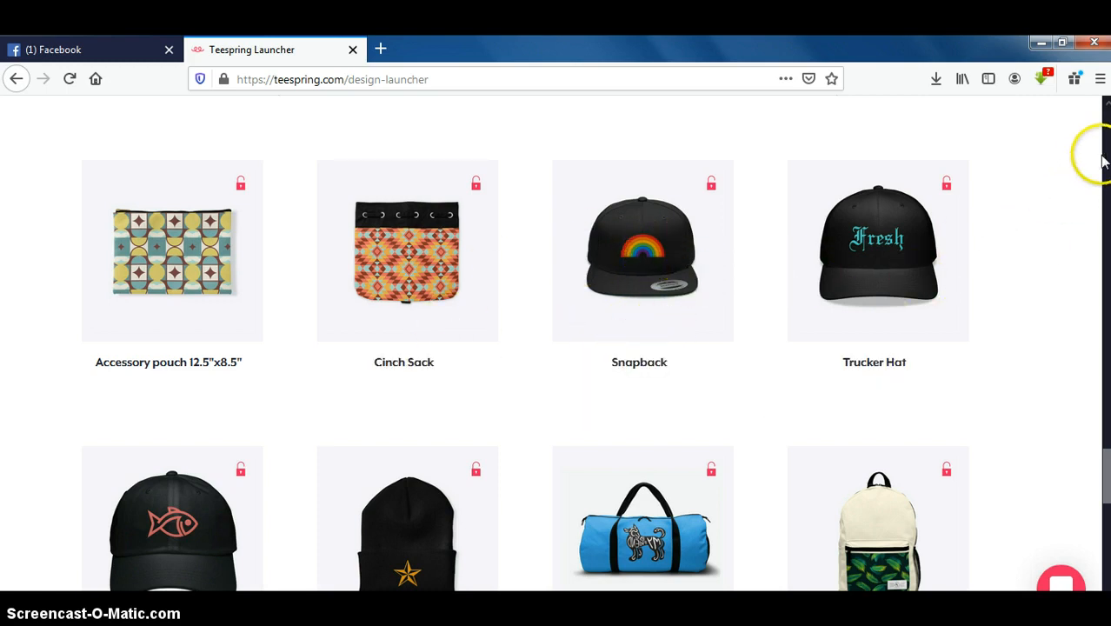
Step: Look back through the Accessories and Home products and return to the Apparel section
{"action": "left_click", "coordinate": [1107, 103]}
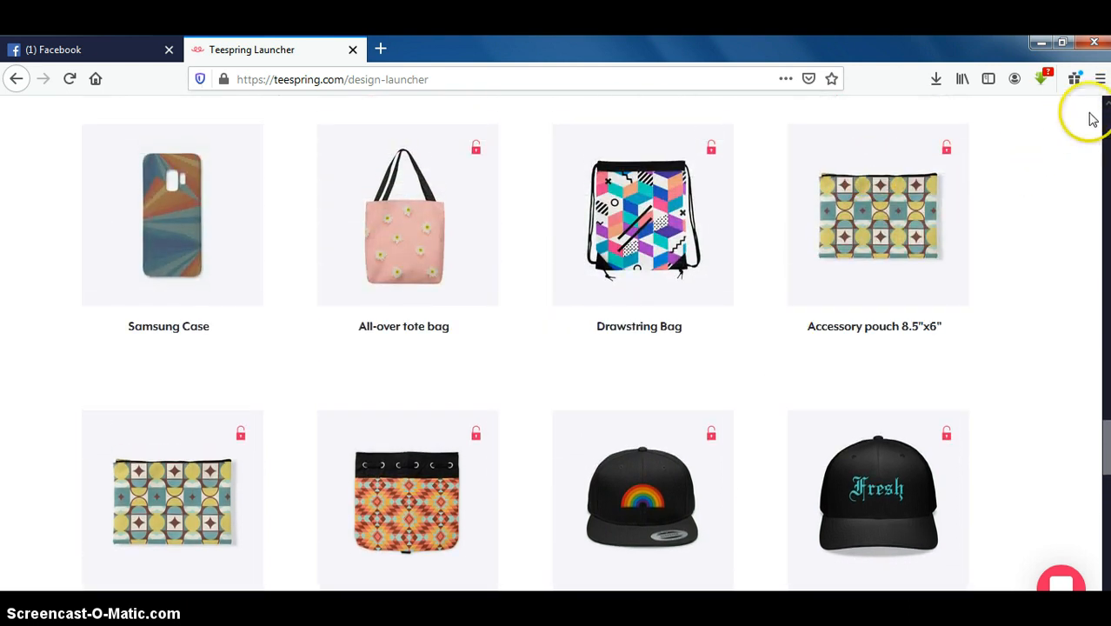
{"action": "left_click", "coordinate": [1106, 103]}
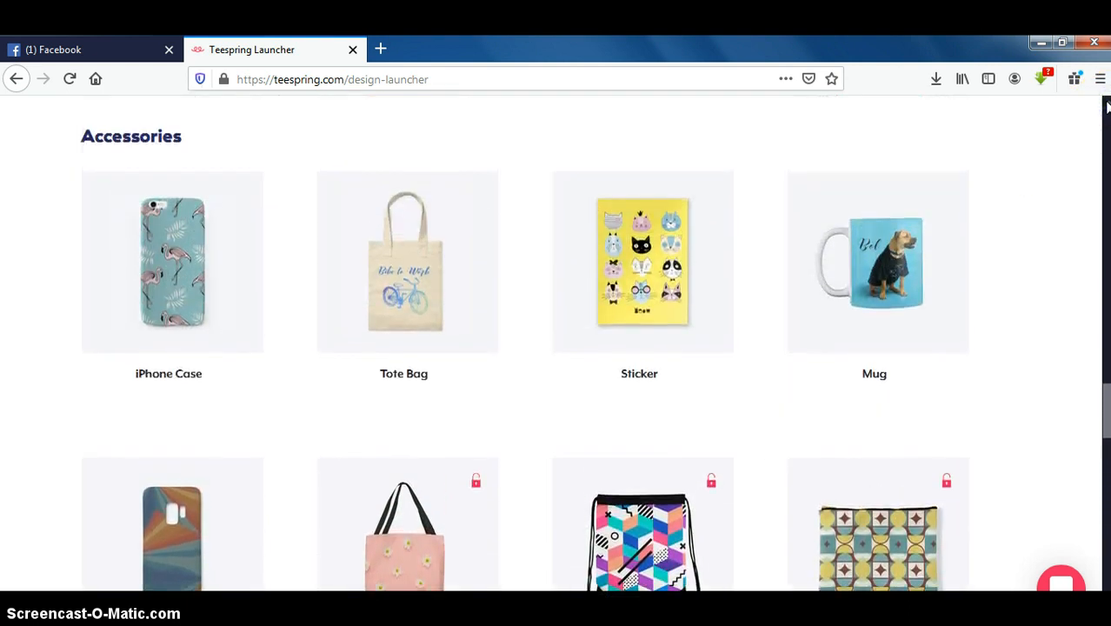
{"action": "left_click", "coordinate": [1108, 105]}
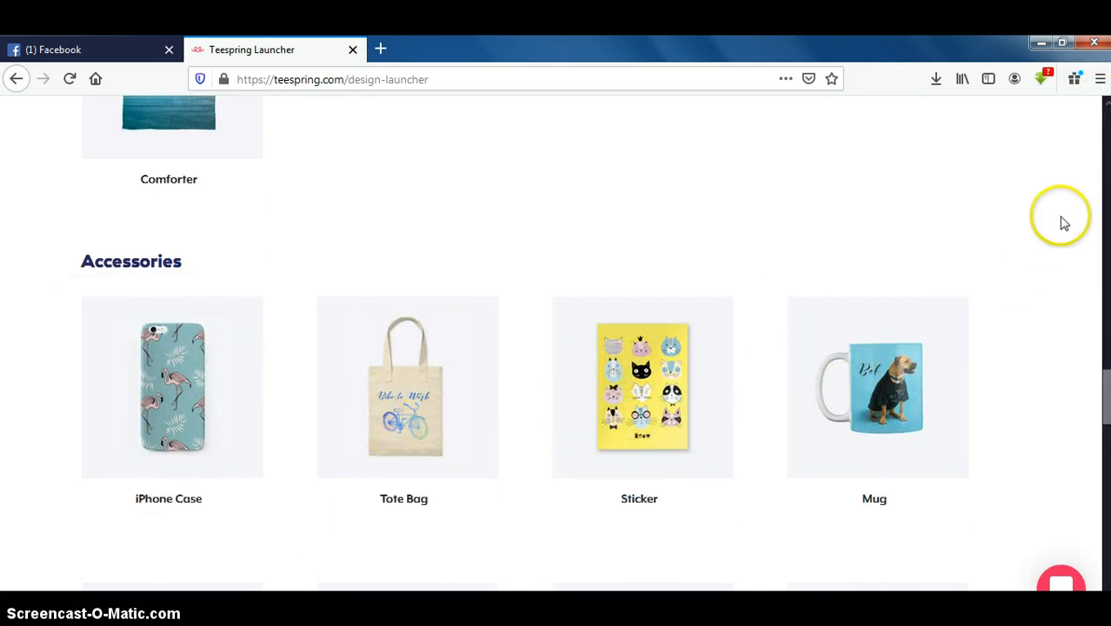
{"action": "left_click", "coordinate": [1108, 105]}
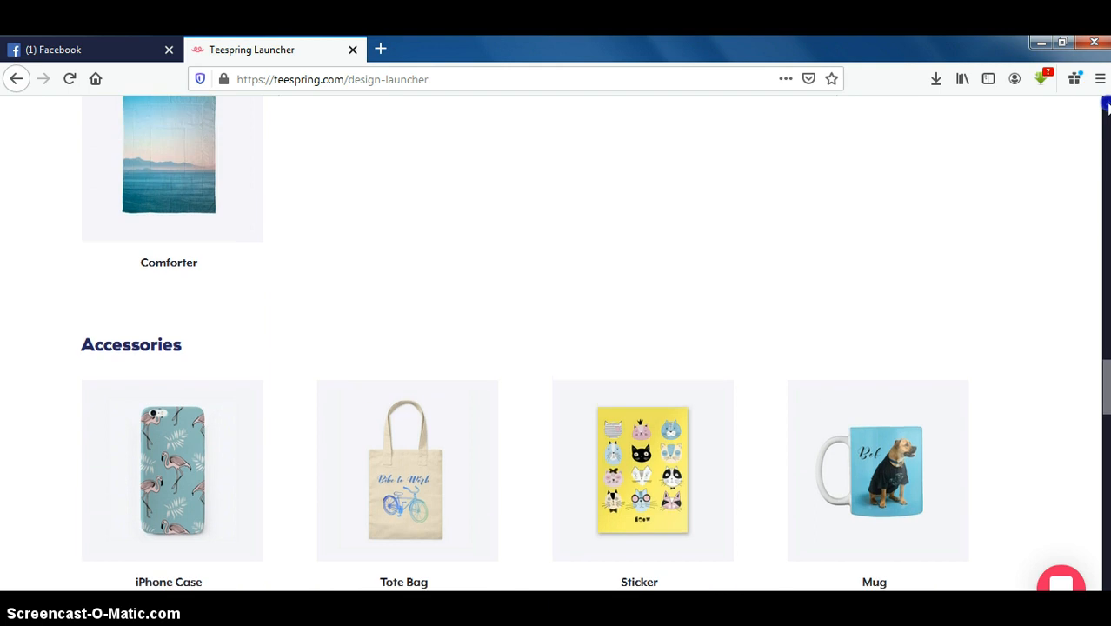
{"action": "left_click", "coordinate": [1106, 105]}
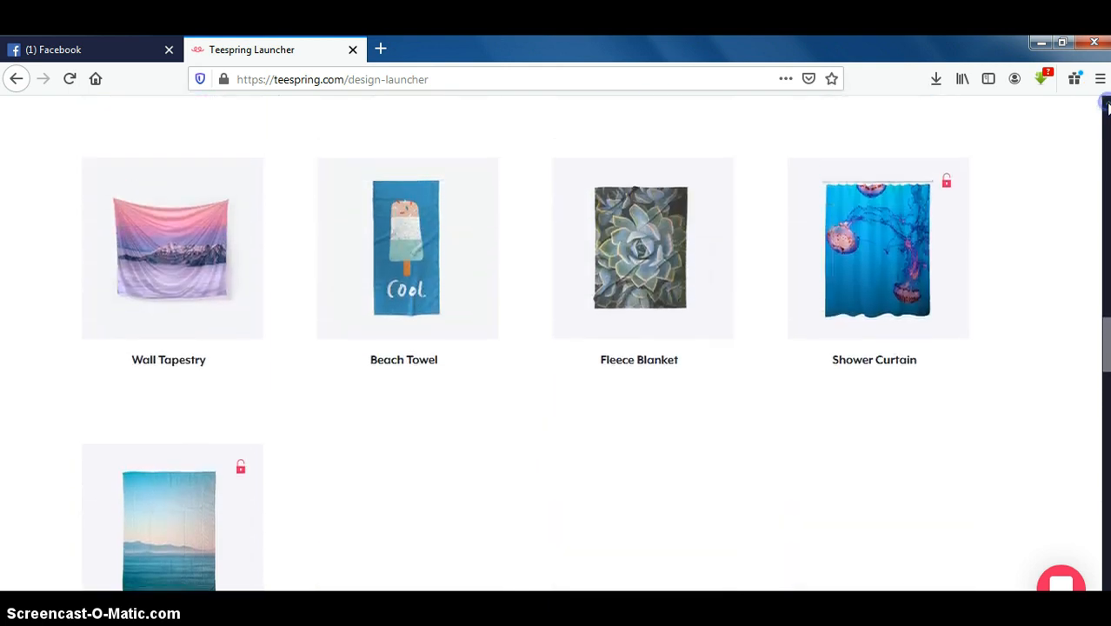
{"action": "left_click", "coordinate": [1106, 106]}
{"action": "left_click", "coordinate": [1106, 105]}
{"action": "left_click", "coordinate": [1107, 105]}
{"action": "left_click", "coordinate": [1107, 106]}
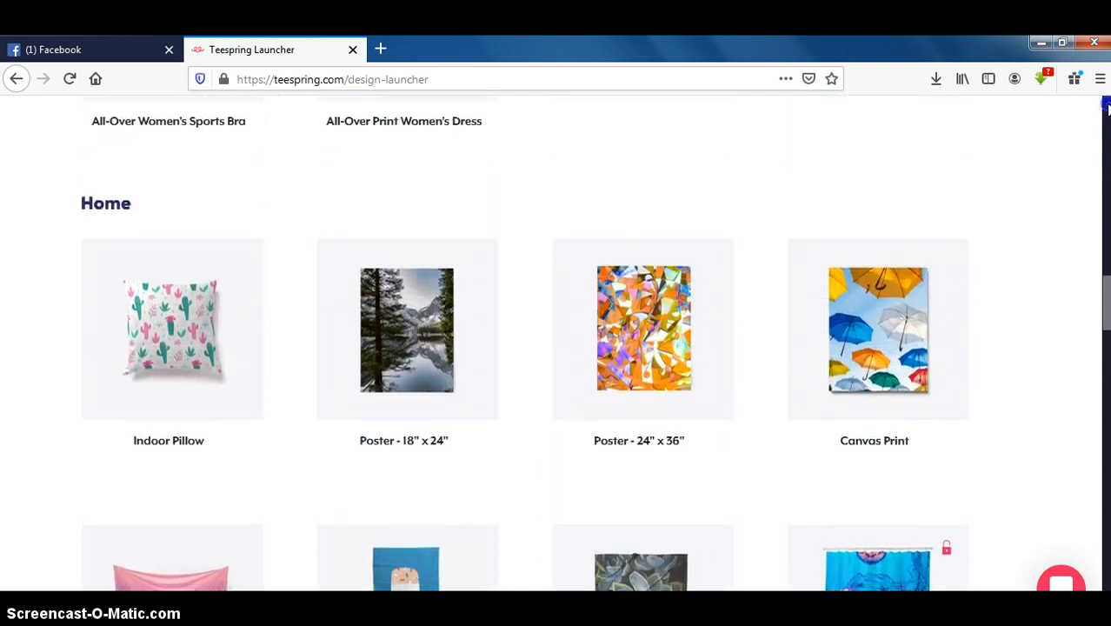
{"action": "left_click", "coordinate": [1107, 105]}
{"action": "left_click", "coordinate": [1107, 105]}
{"action": "left_click", "coordinate": [1106, 105]}
{"action": "left_click", "coordinate": [1107, 105]}
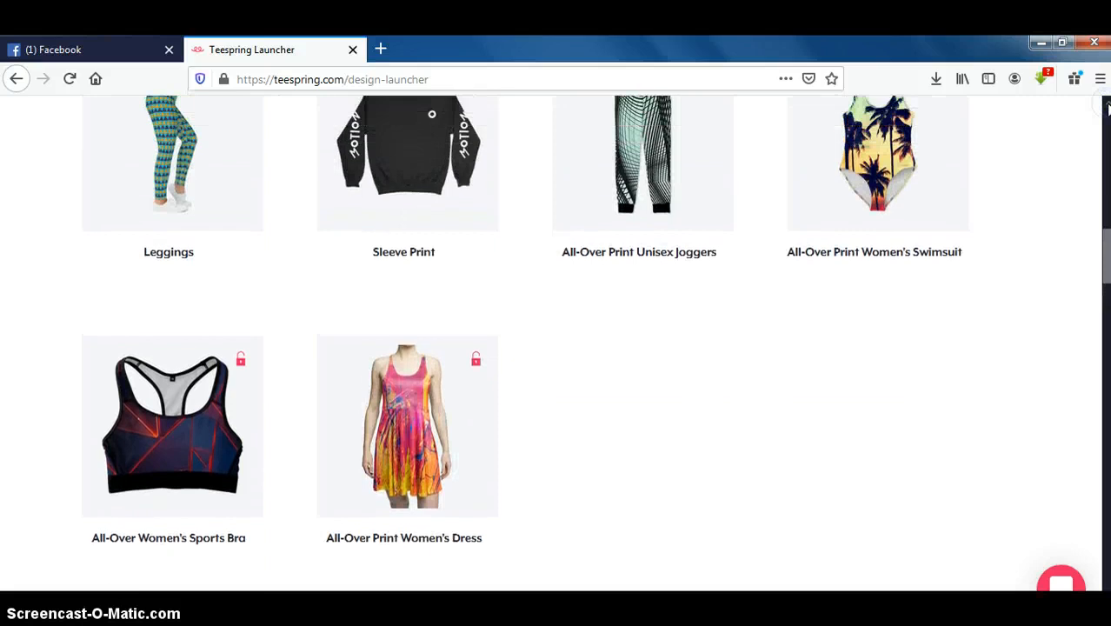
{"action": "left_click", "coordinate": [1107, 105]}
{"action": "left_click", "coordinate": [1106, 105]}
{"action": "scroll", "coordinate": [1105, 104], "scroll_direction": "up", "scroll_amount": 3}
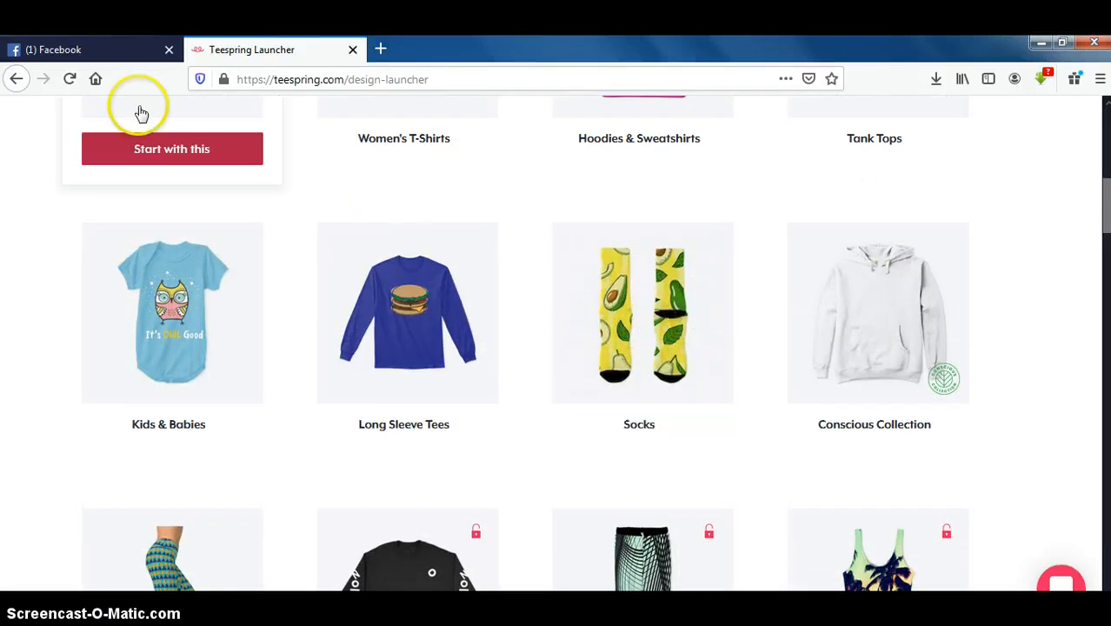
Step: Choose Socks from the Apparel products and start designing the Crew Socks
{"action": "mouse_move", "coordinate": [637, 297]}
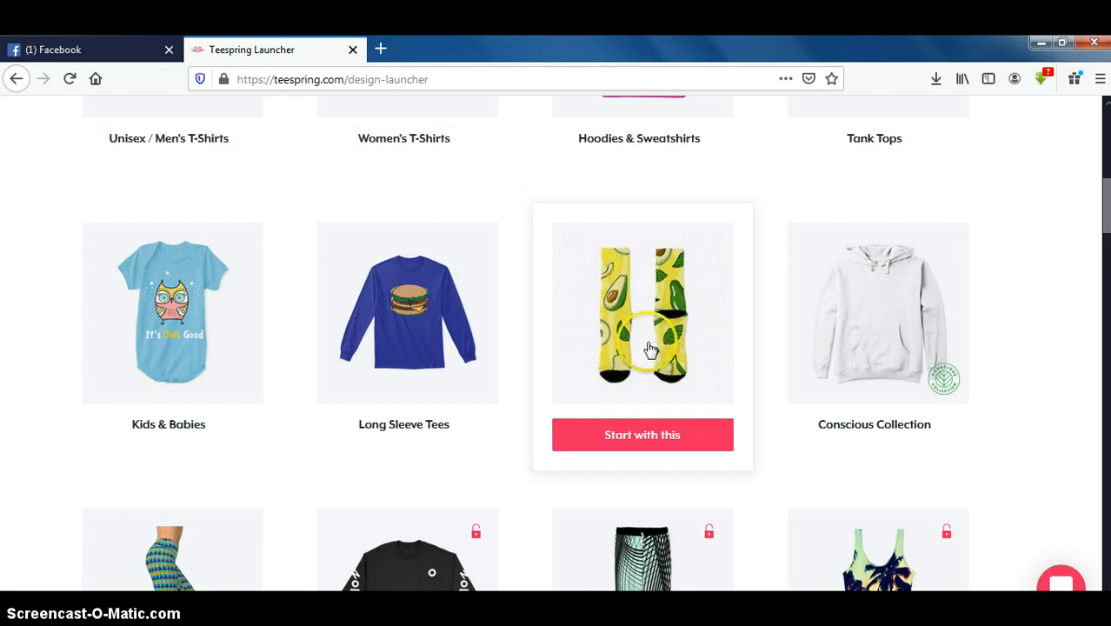
{"action": "left_click", "coordinate": [643, 437]}
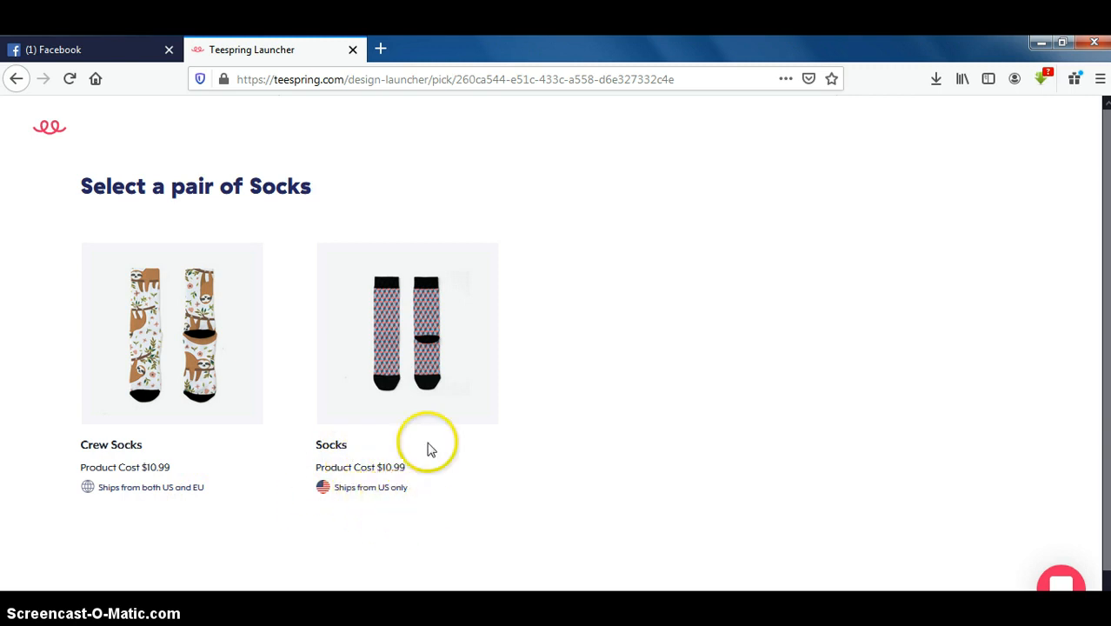
{"action": "mouse_move", "coordinate": [461, 372]}
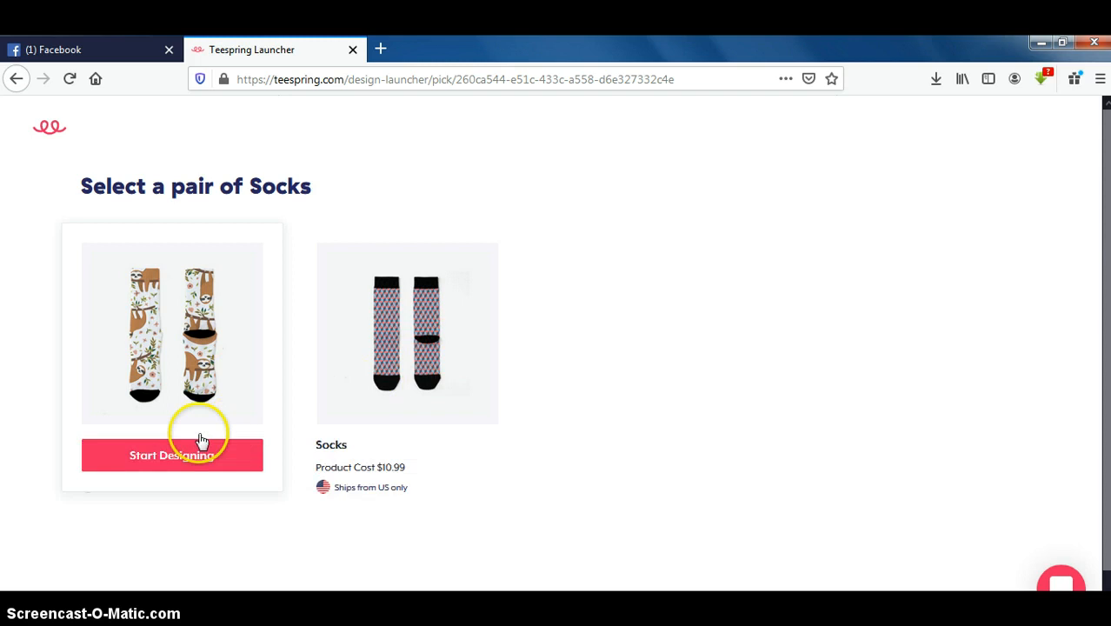
{"action": "left_click", "coordinate": [165, 448]}
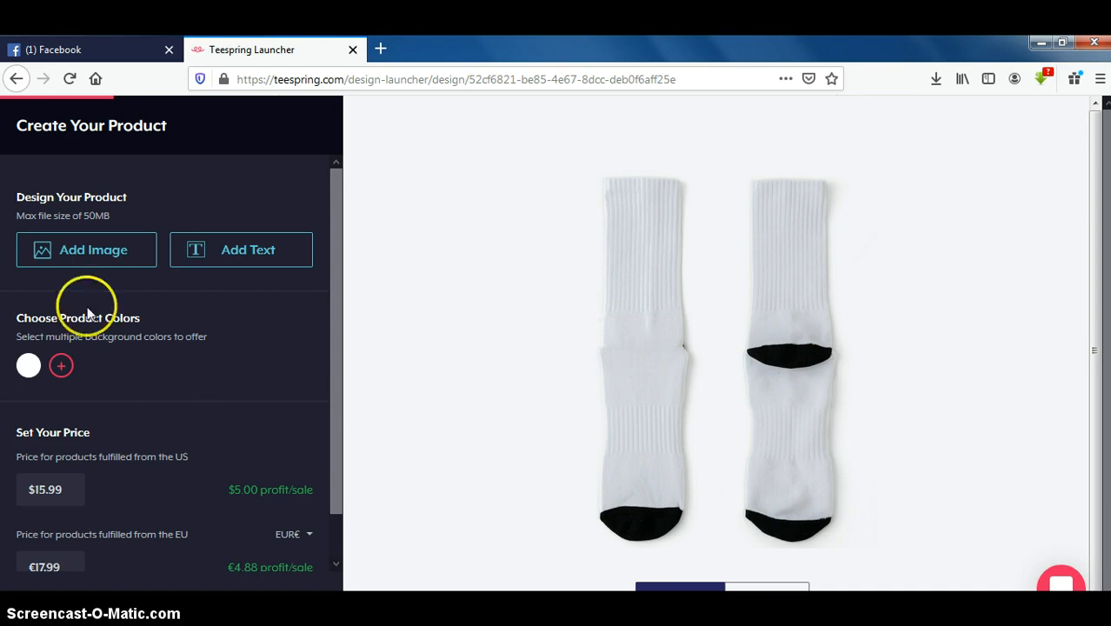
{"action": "left_click", "coordinate": [88, 259]}
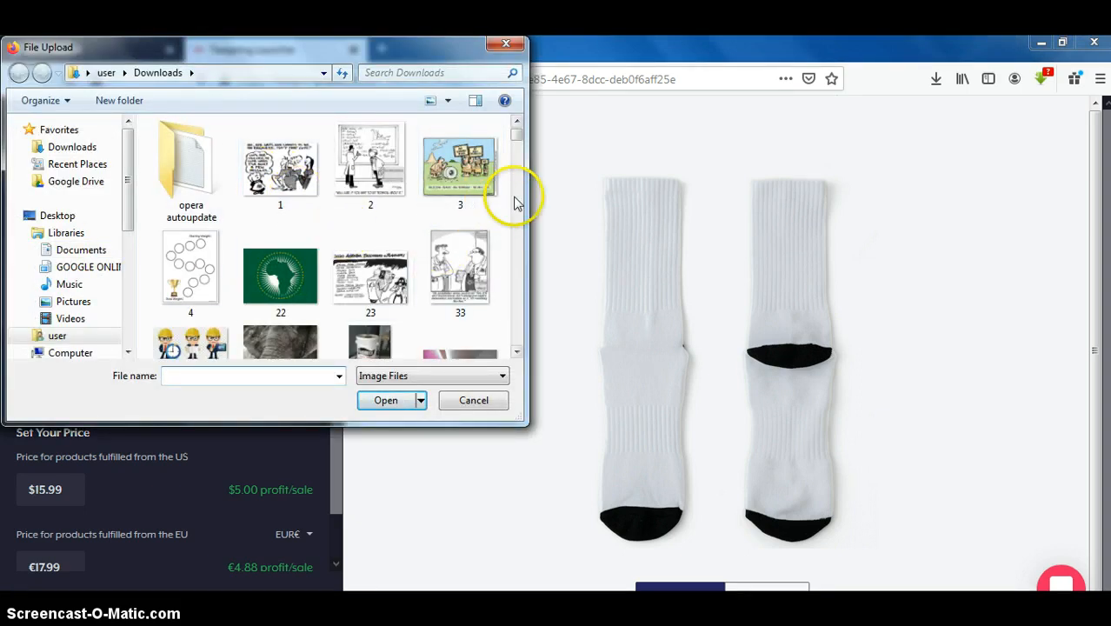
{"action": "left_click", "coordinate": [516, 355]}
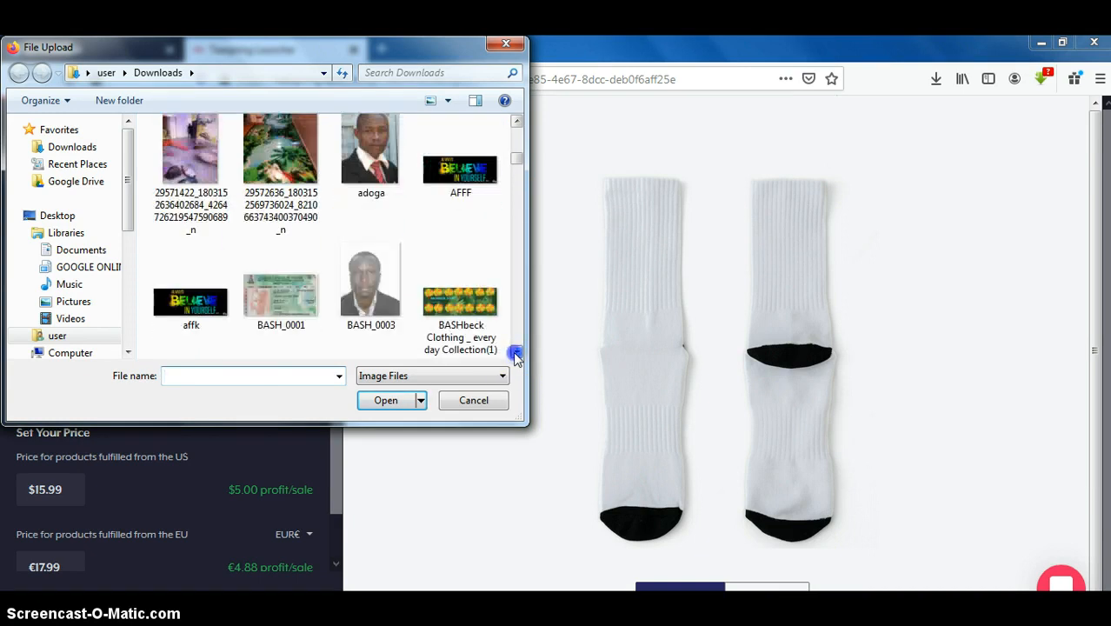
{"action": "left_click_drag", "start_coordinate": [515, 354], "coordinate": [515, 353]}
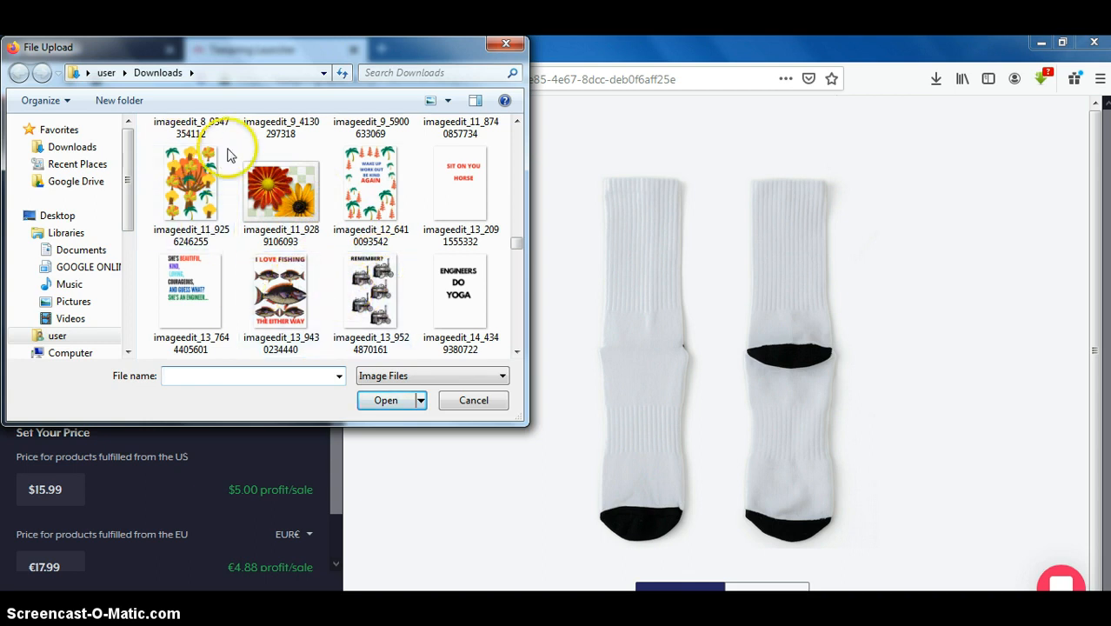
{"action": "double_click", "coordinate": [280, 193]}
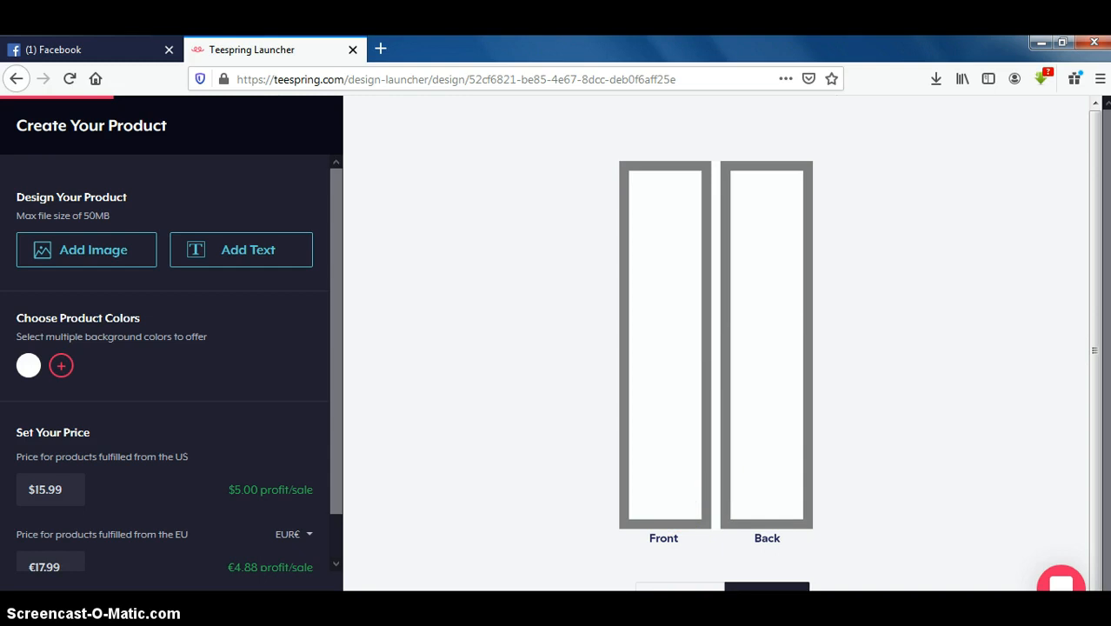
{"action": "left_click", "coordinate": [680, 588]}
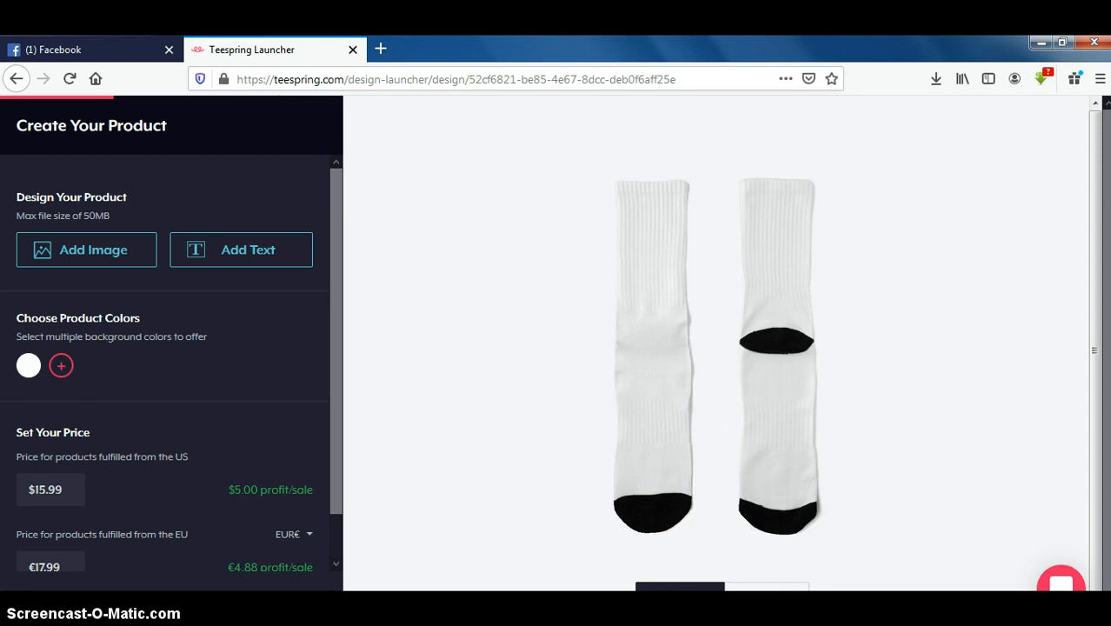
{"action": "left_click", "coordinate": [766, 588]}
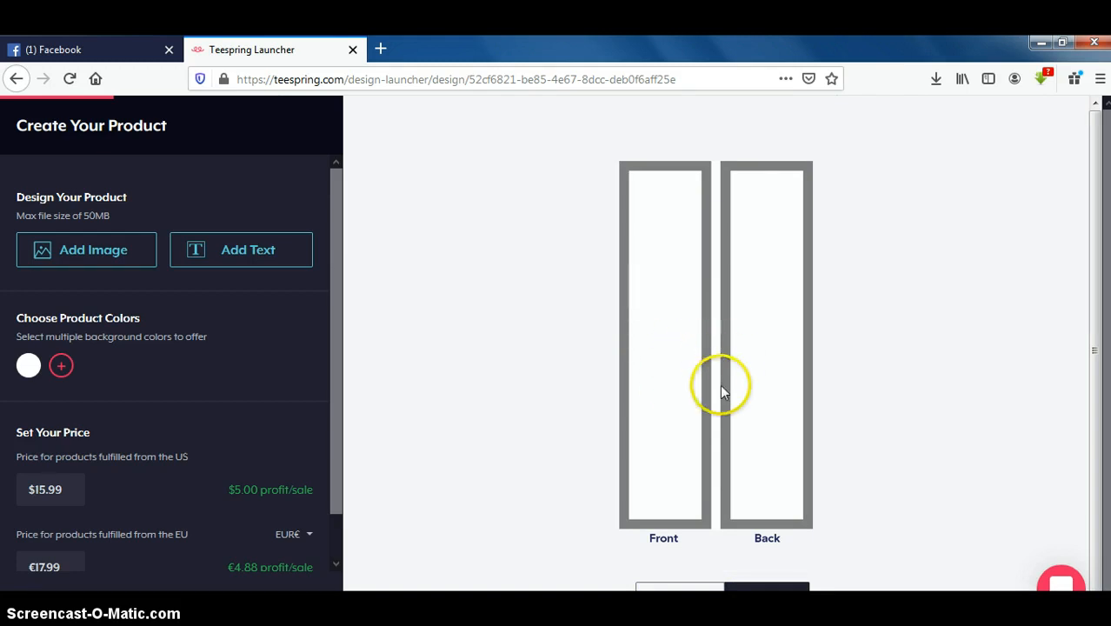
{"action": "left_click", "coordinate": [98, 252]}
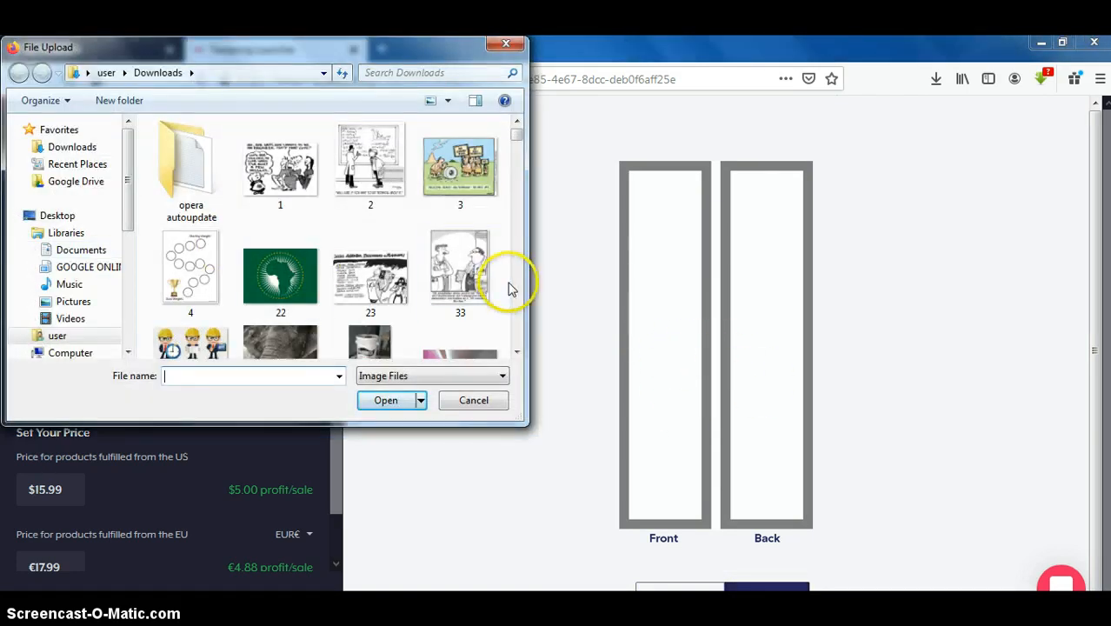
{"action": "left_click", "coordinate": [513, 294]}
{"action": "left_click", "coordinate": [513, 291]}
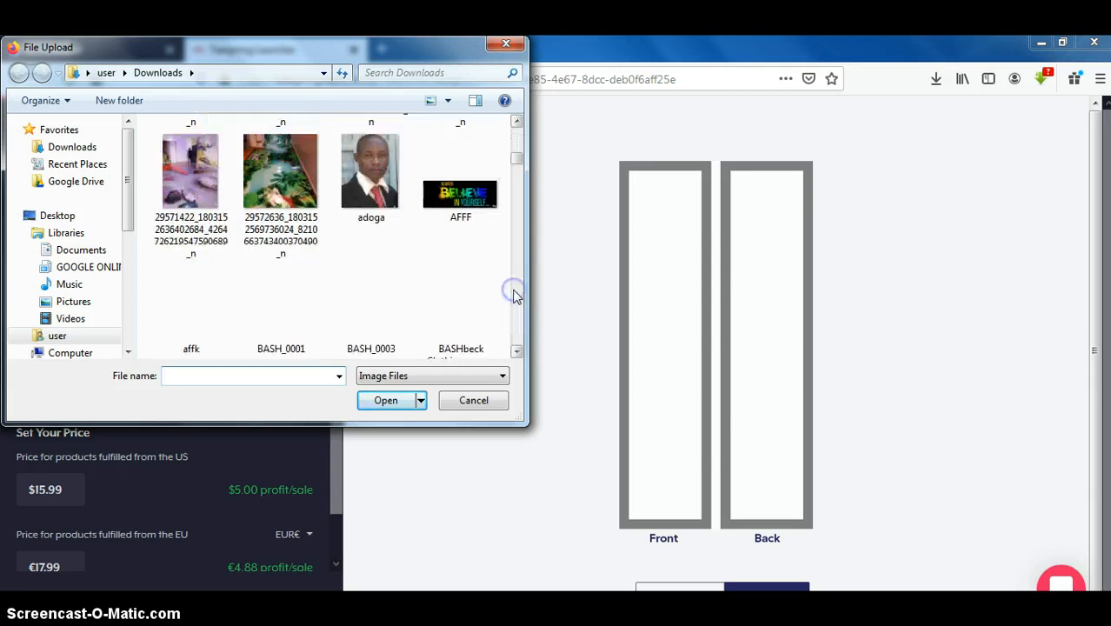
{"action": "left_click", "coordinate": [512, 291]}
{"action": "left_click", "coordinate": [513, 291]}
{"action": "left_click", "coordinate": [513, 291]}
{"action": "left_click", "coordinate": [513, 296]}
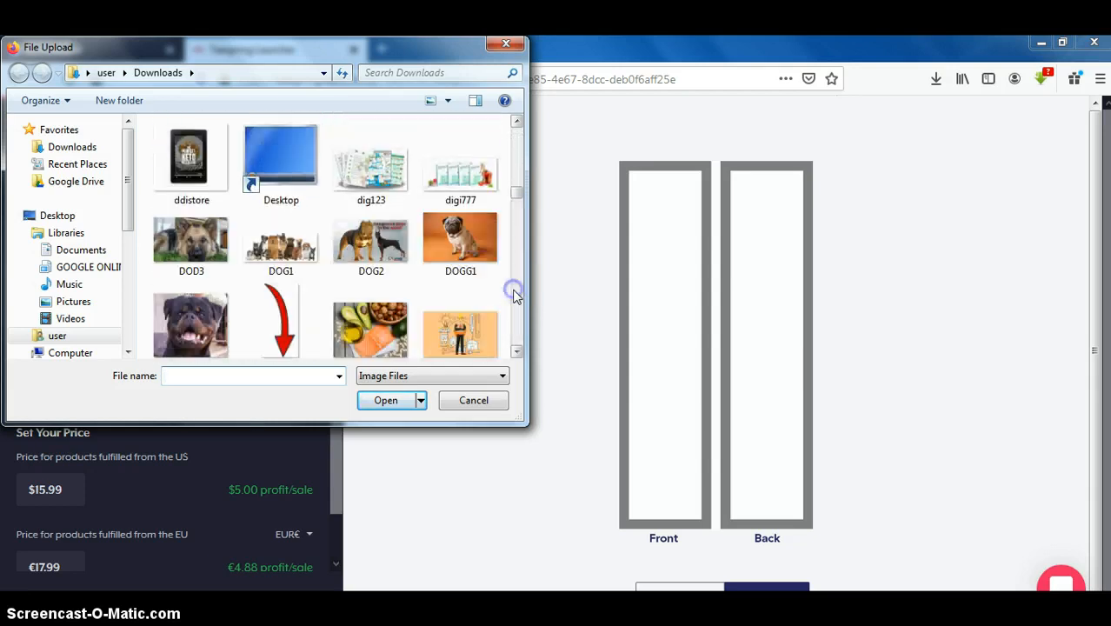
{"action": "left_click", "coordinate": [513, 295]}
{"action": "left_click", "coordinate": [513, 296]}
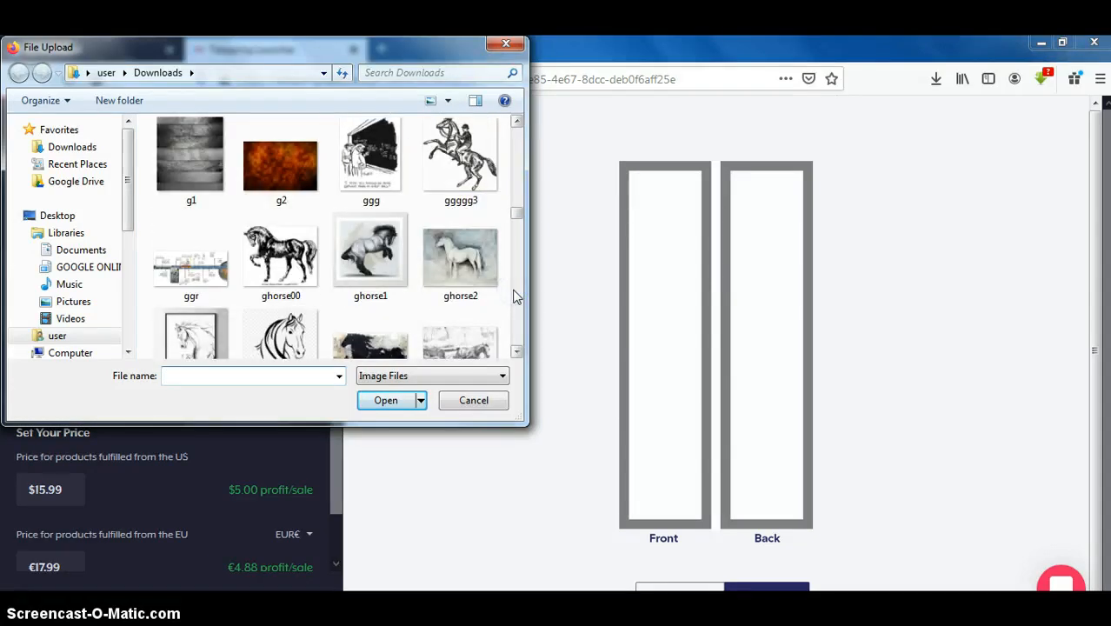
{"action": "left_click", "coordinate": [514, 297]}
{"action": "left_click", "coordinate": [513, 297]}
{"action": "left_click", "coordinate": [514, 297]}
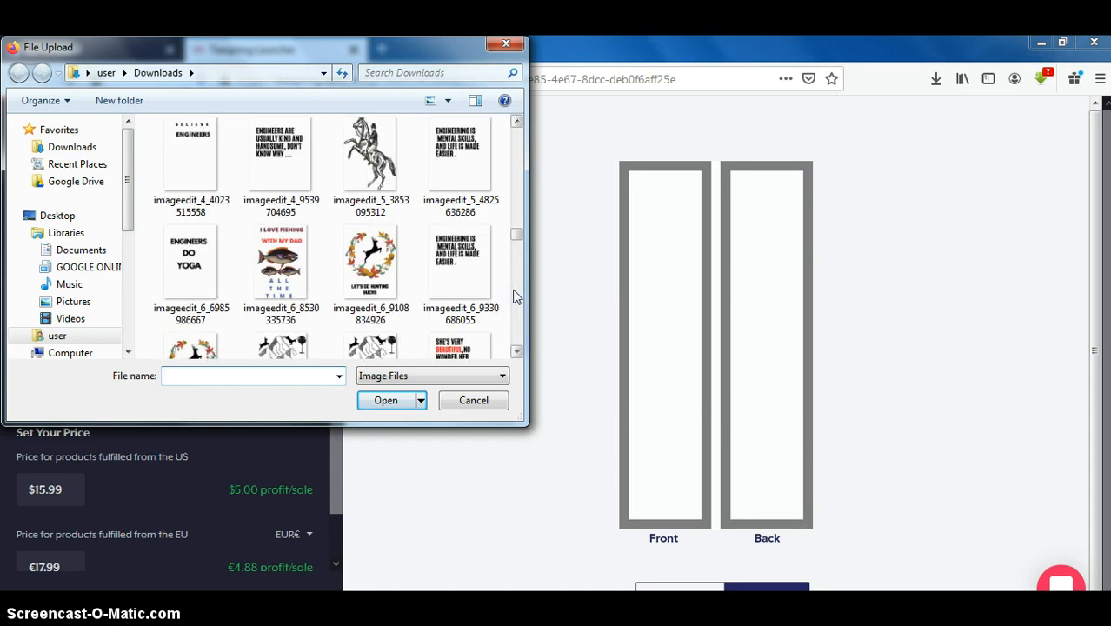
{"action": "left_click", "coordinate": [514, 296]}
{"action": "left_click", "coordinate": [514, 297]}
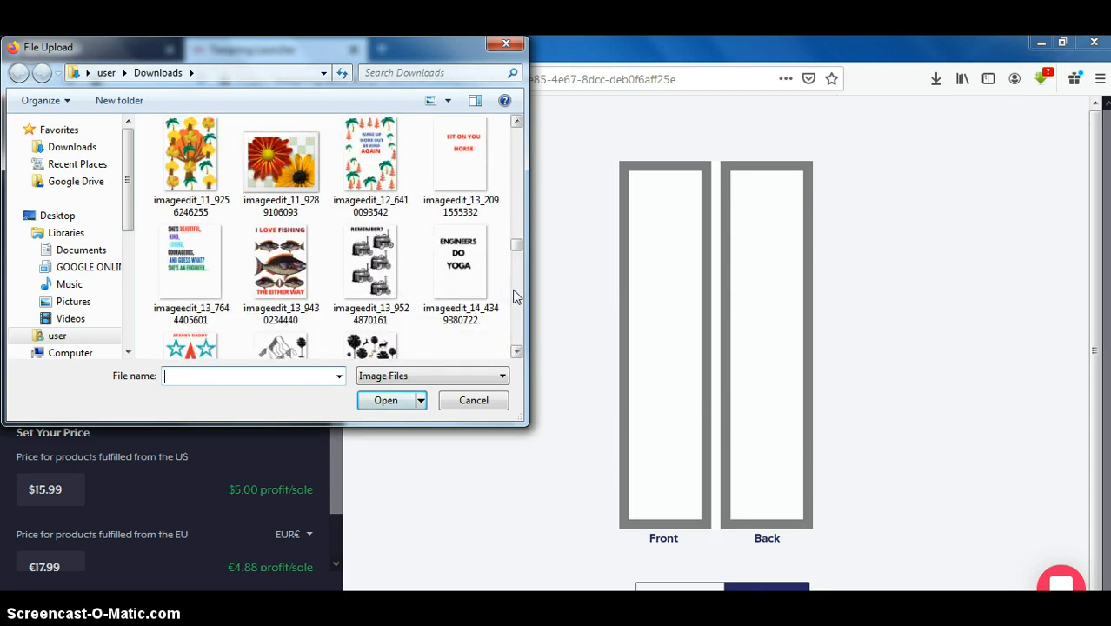
{"action": "double_click", "coordinate": [192, 172]}
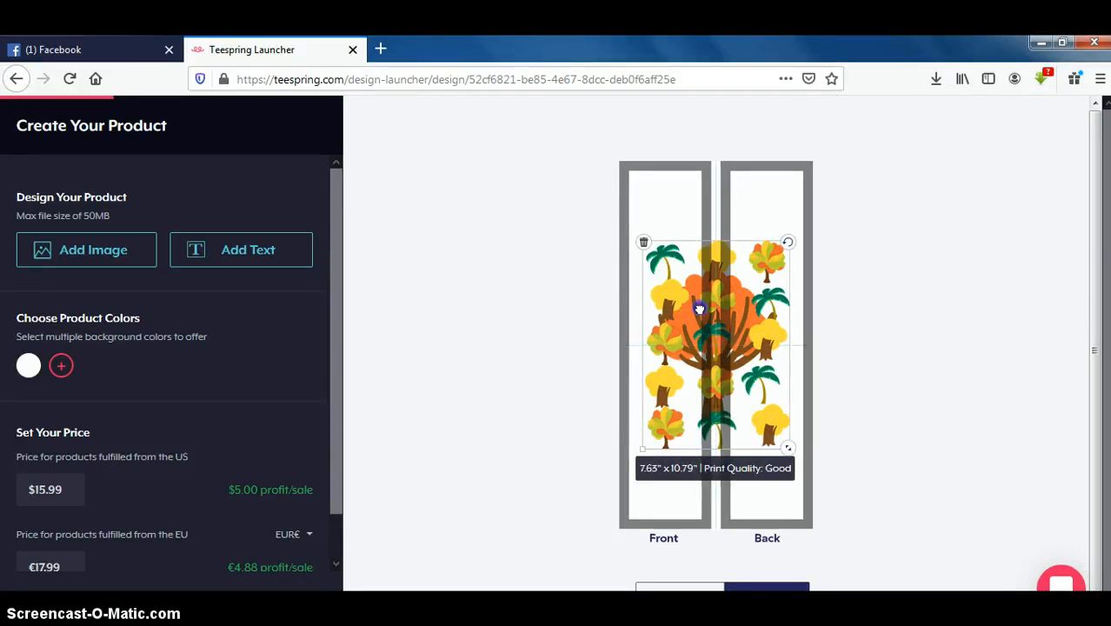
{"action": "left_click_drag", "start_coordinate": [699, 309], "coordinate": [696, 259]}
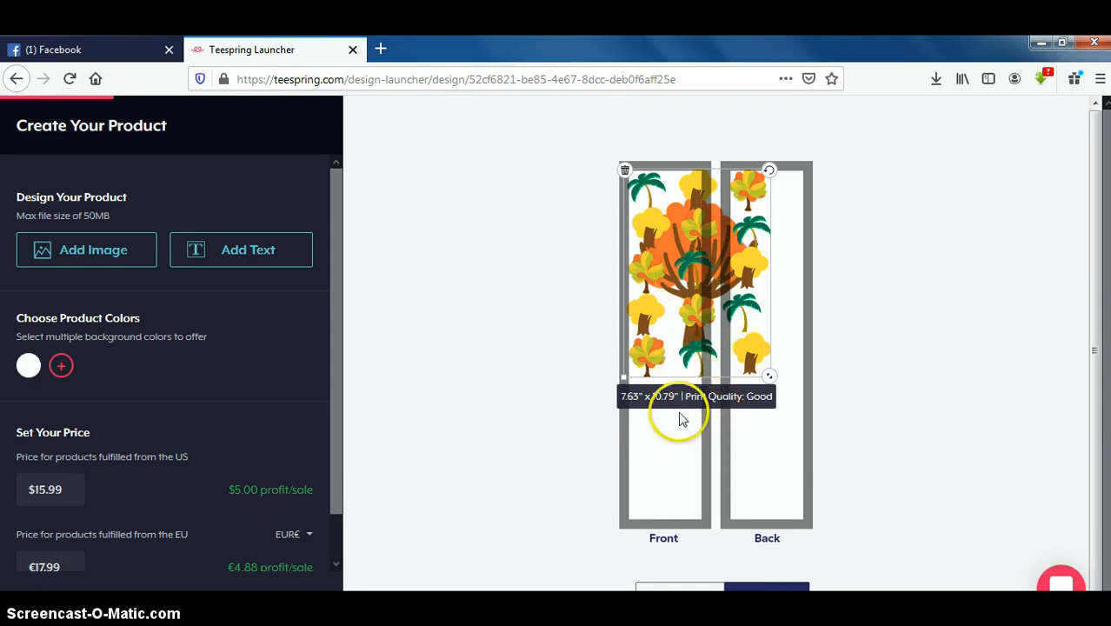
{"action": "left_click", "coordinate": [109, 252]}
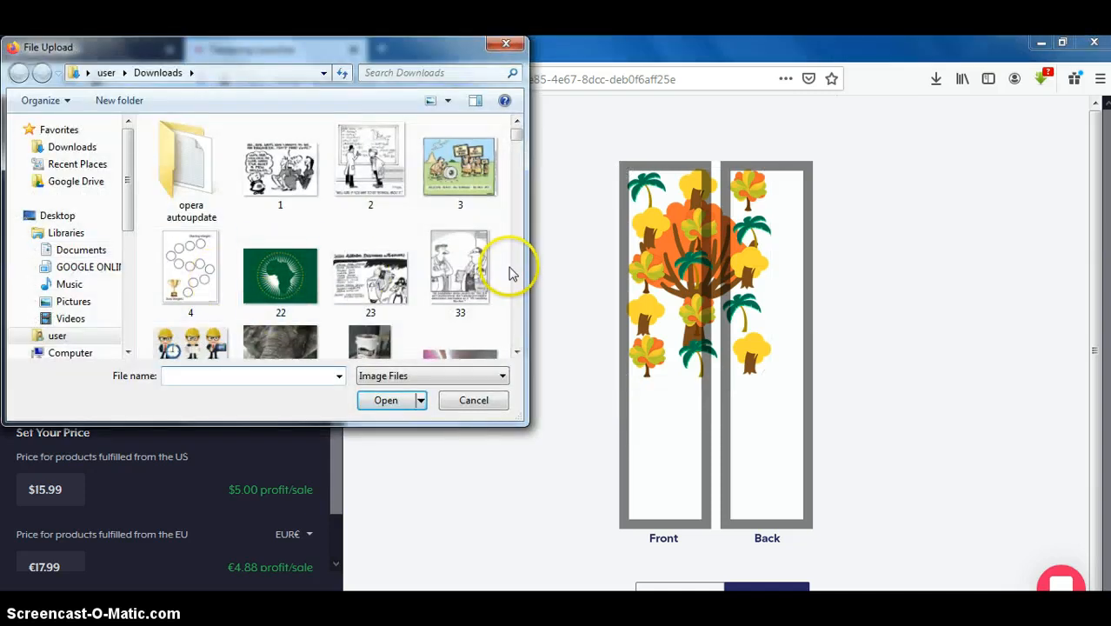
{"action": "scroll", "coordinate": [509, 273], "scroll_direction": "down", "scroll_amount": 10}
{"action": "scroll", "coordinate": [511, 275], "scroll_direction": "down", "scroll_amount": 15}
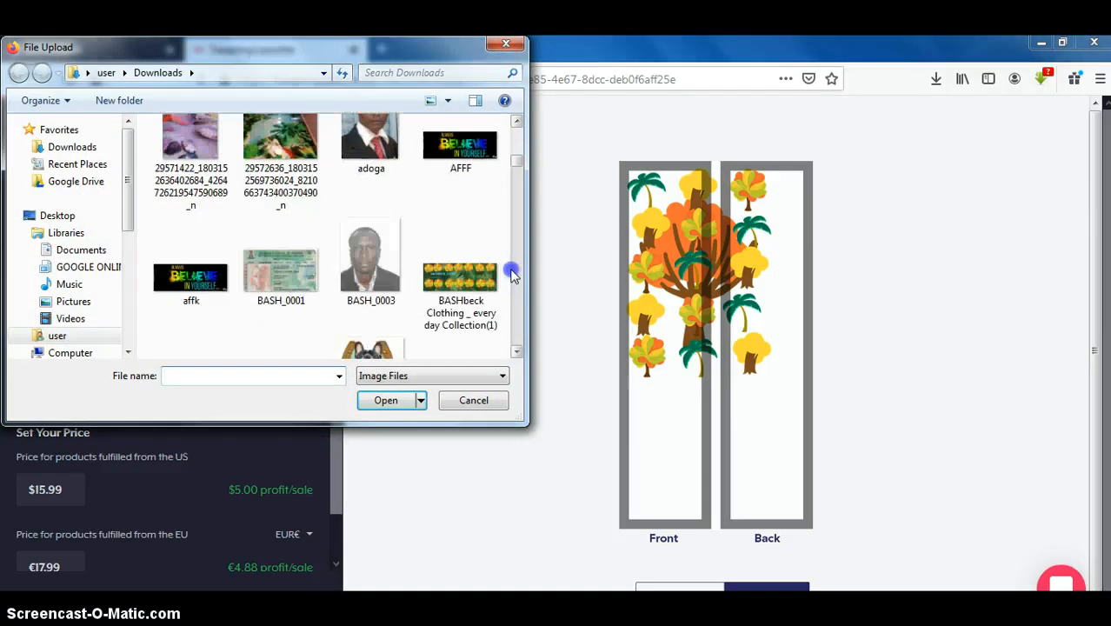
{"action": "scroll", "coordinate": [511, 275], "scroll_direction": "down", "scroll_amount": 15}
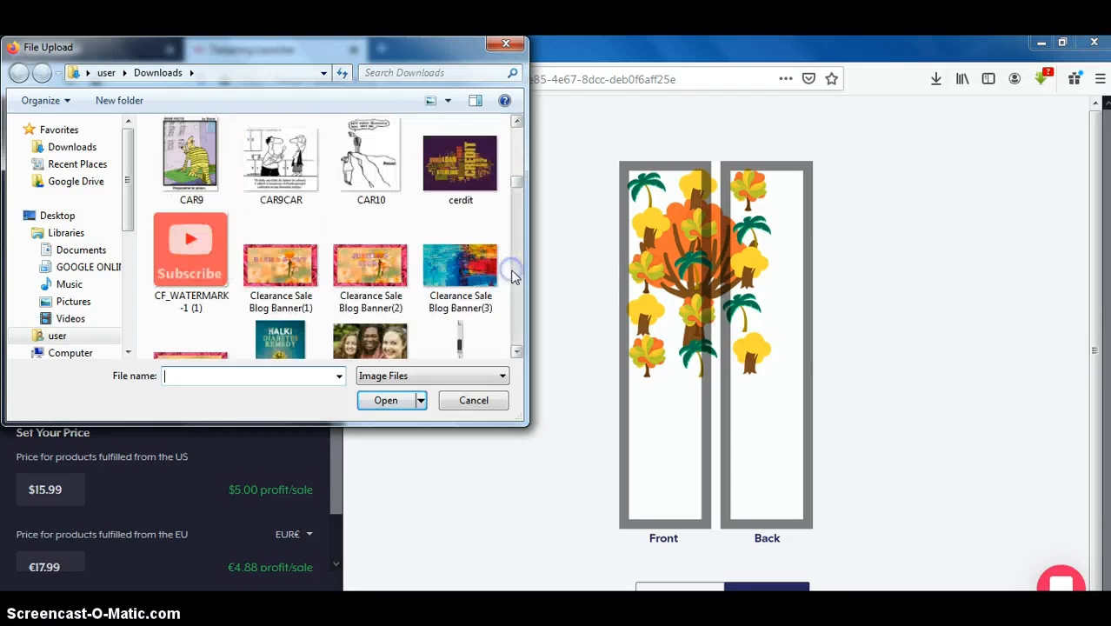
{"action": "scroll", "coordinate": [512, 275], "scroll_direction": "down", "scroll_amount": 15}
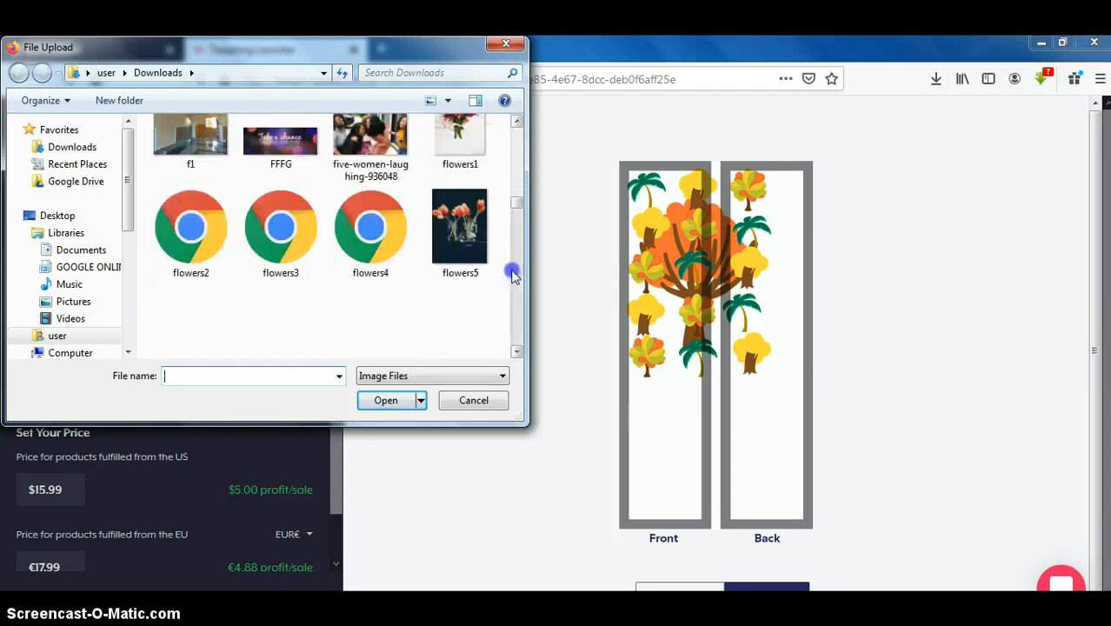
{"action": "scroll", "coordinate": [513, 276], "scroll_direction": "down", "scroll_amount": 15}
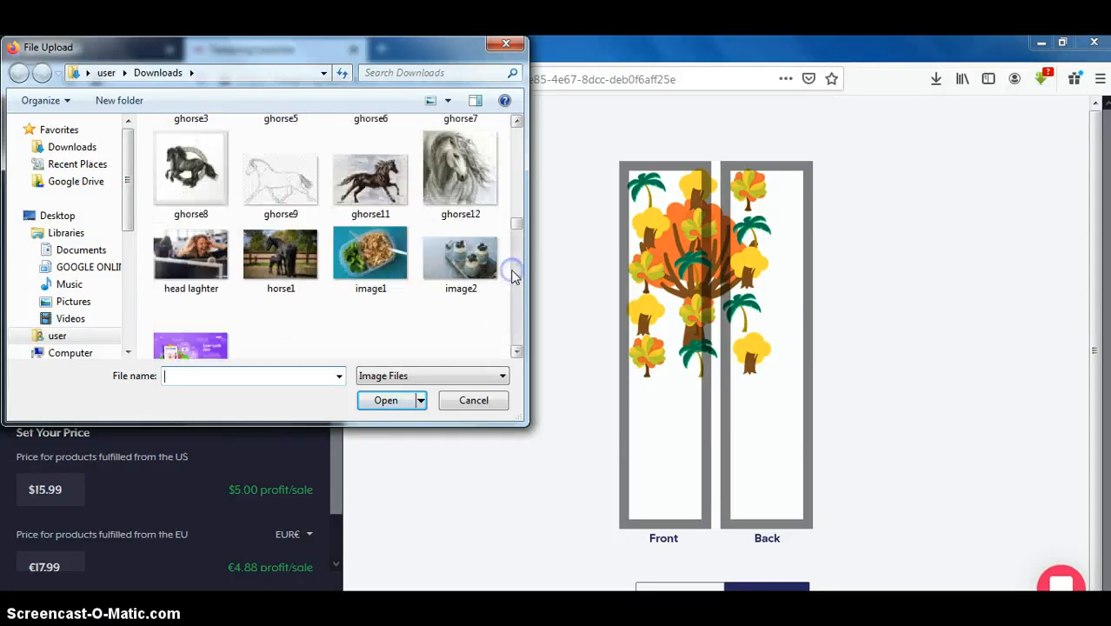
{"action": "scroll", "coordinate": [513, 276], "scroll_direction": "down", "scroll_amount": 10}
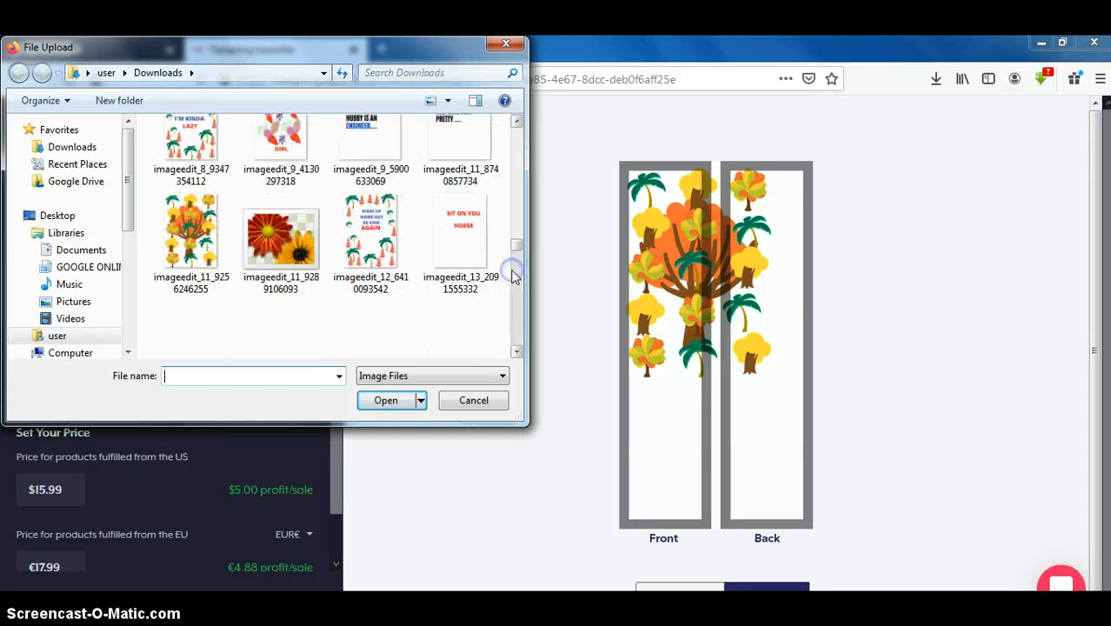
{"action": "left_click", "coordinate": [184, 170]}
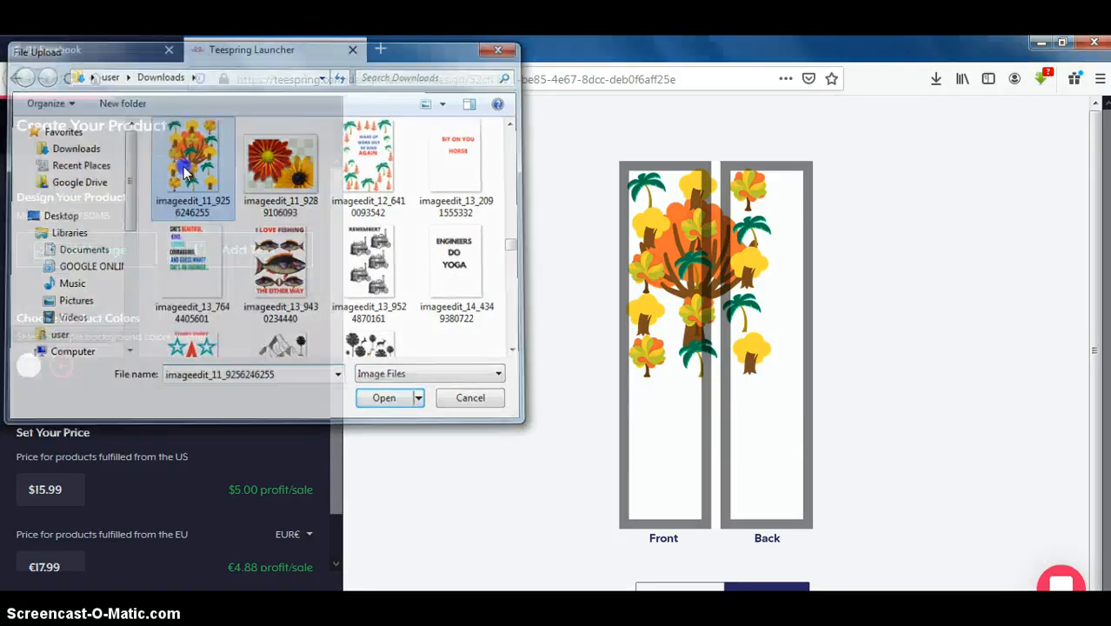
{"action": "double_click", "coordinate": [185, 169]}
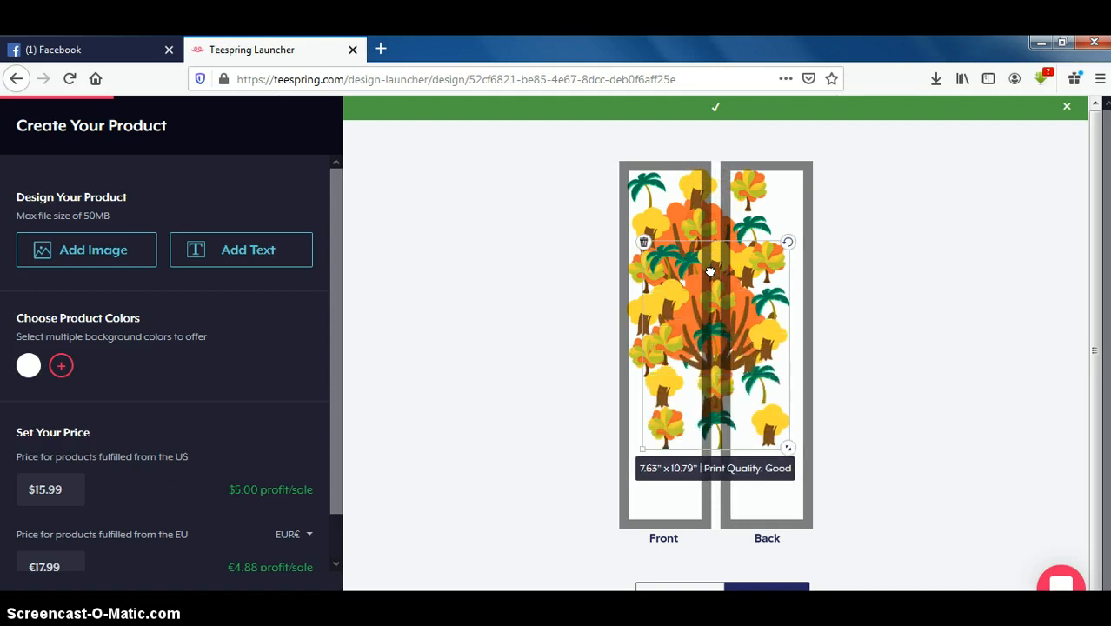
{"action": "left_click_drag", "start_coordinate": [710, 272], "coordinate": [705, 355]}
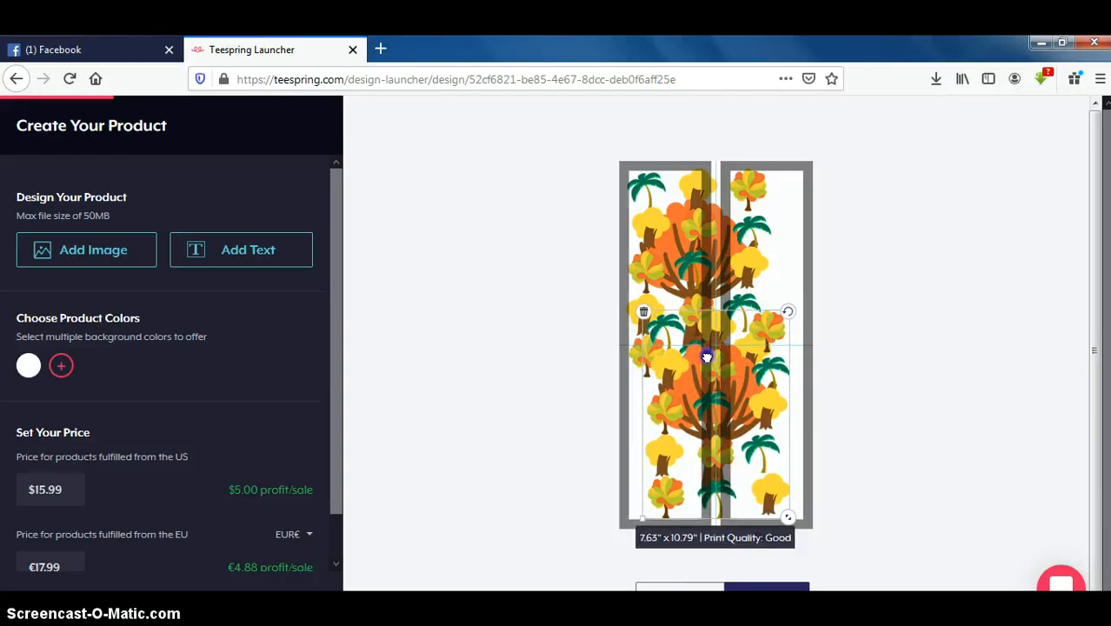
{"action": "left_click_drag", "start_coordinate": [711, 266], "coordinate": [718, 258]}
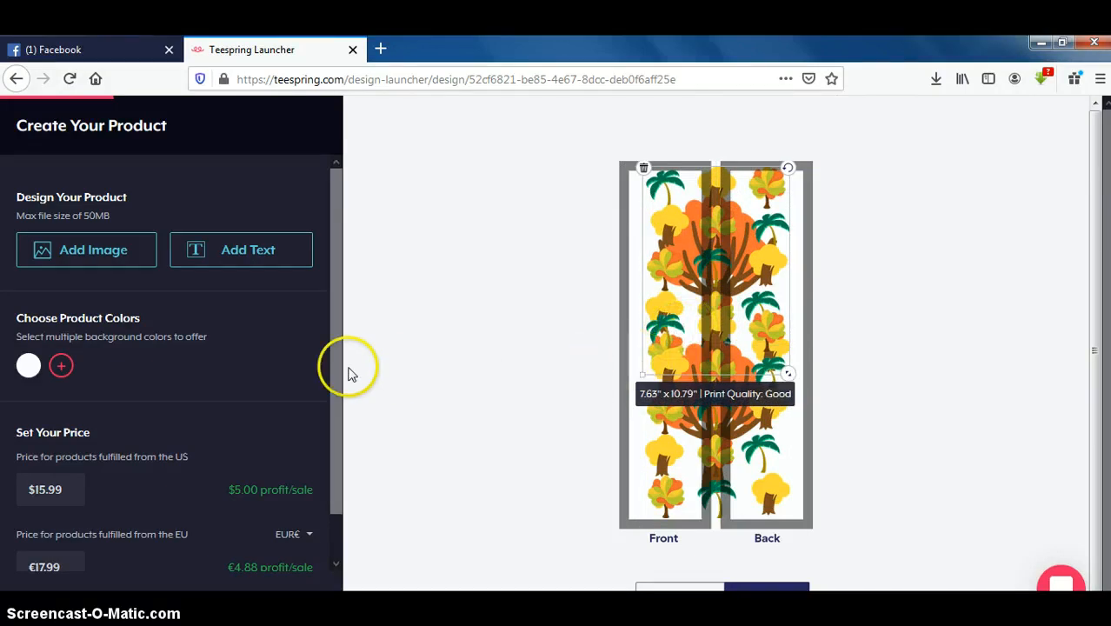
Step: Offer teal, purple, lavender and red-orange background colors besides white, and leave purple as the displayed color
{"action": "left_click", "coordinate": [62, 366]}
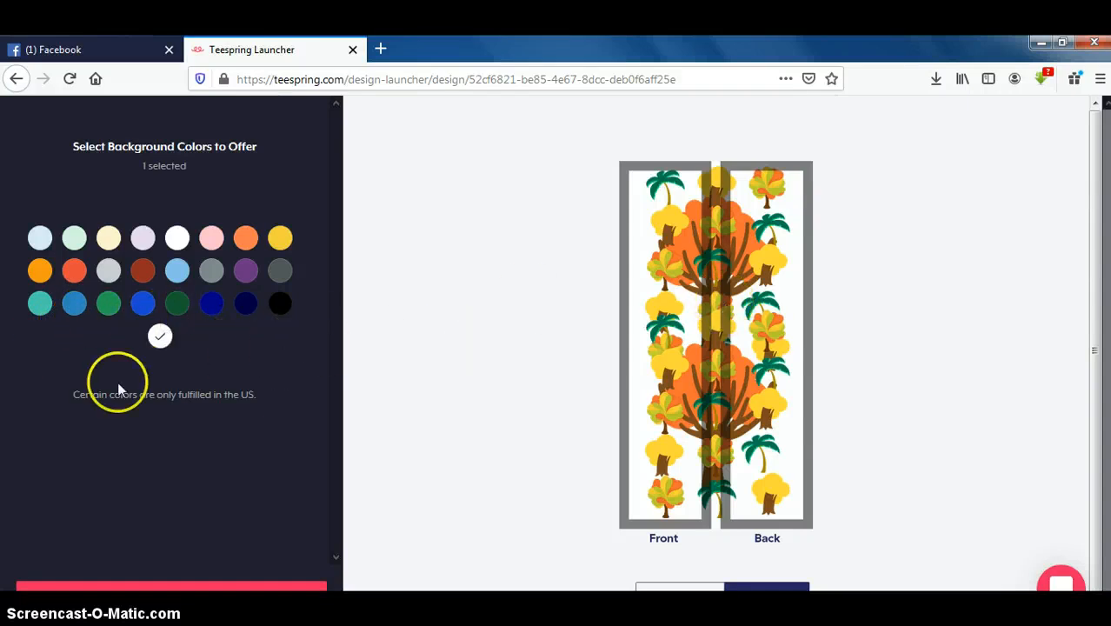
{"action": "left_click", "coordinate": [39, 313]}
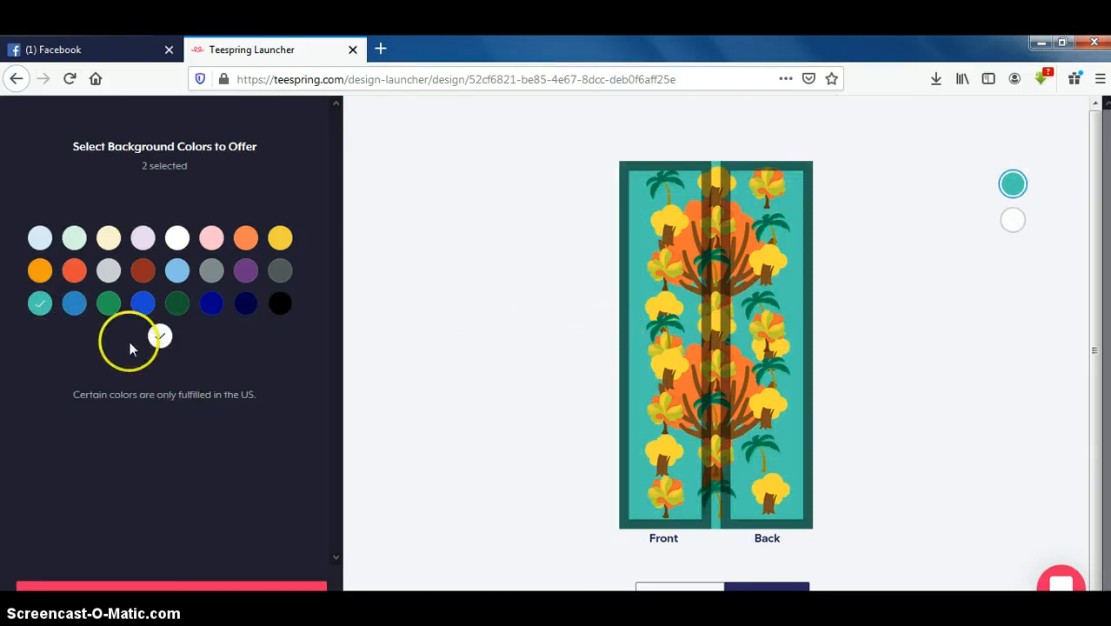
{"action": "left_click", "coordinate": [246, 272]}
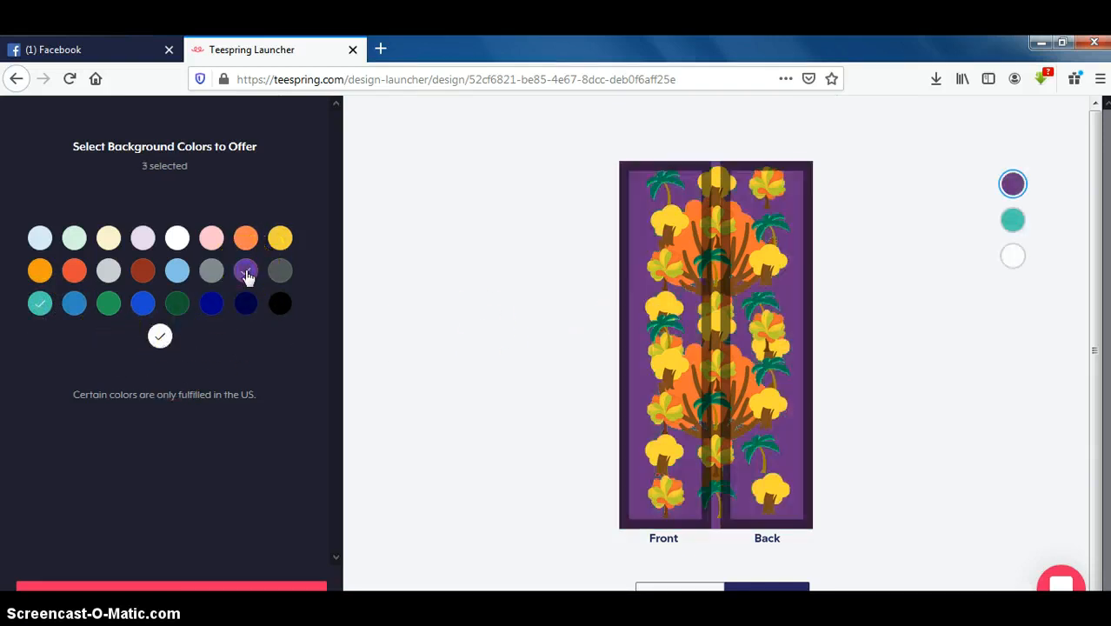
{"action": "left_click", "coordinate": [145, 240]}
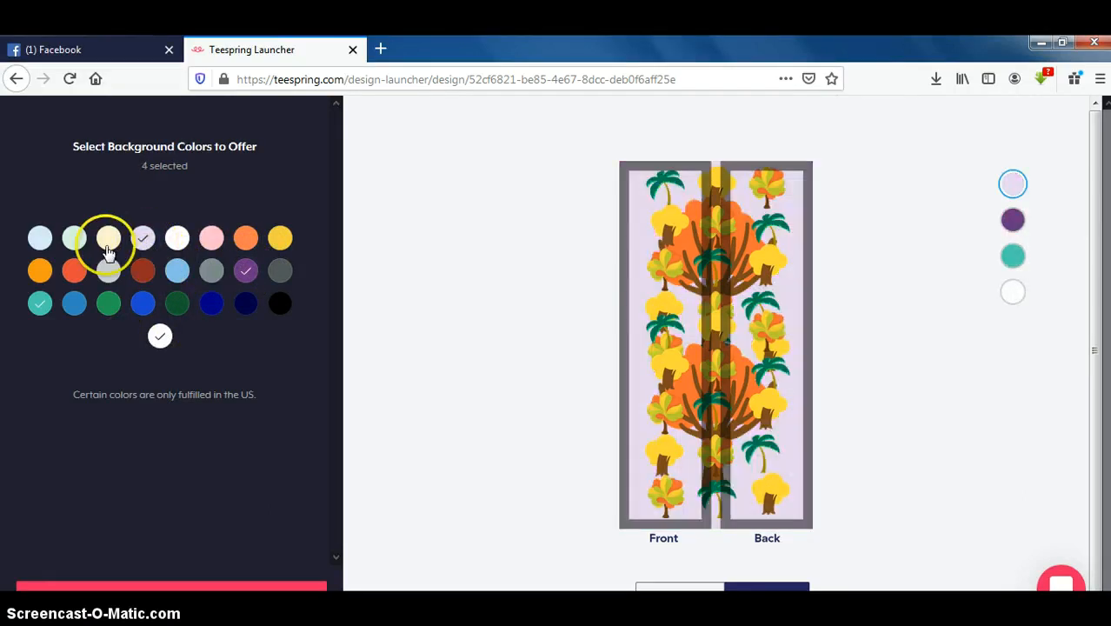
{"action": "left_click", "coordinate": [76, 272]}
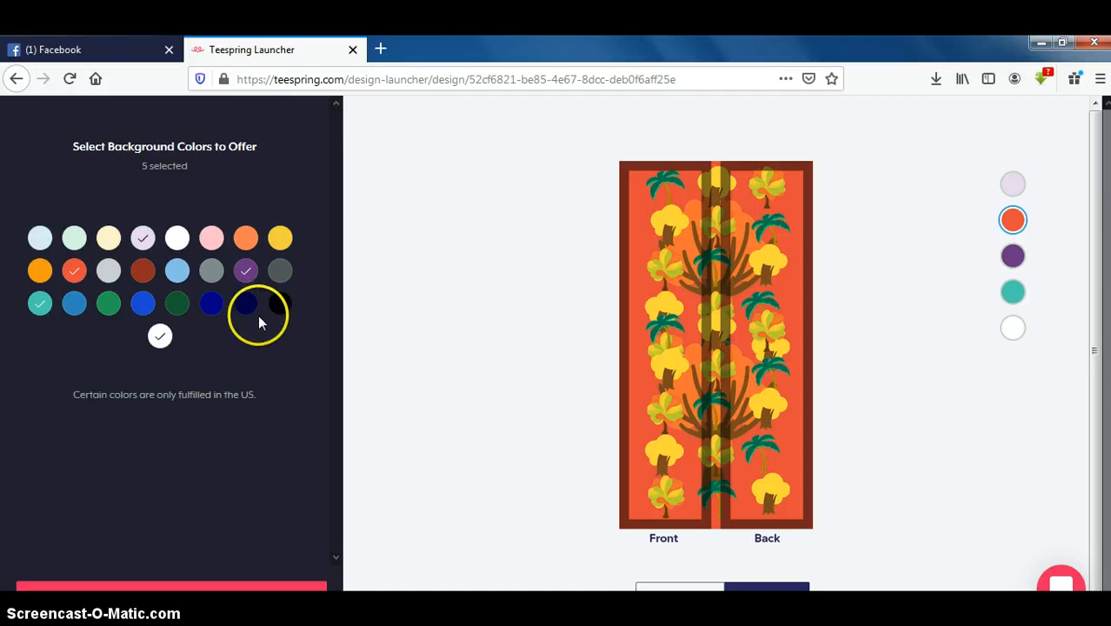
{"action": "left_click", "coordinate": [246, 272]}
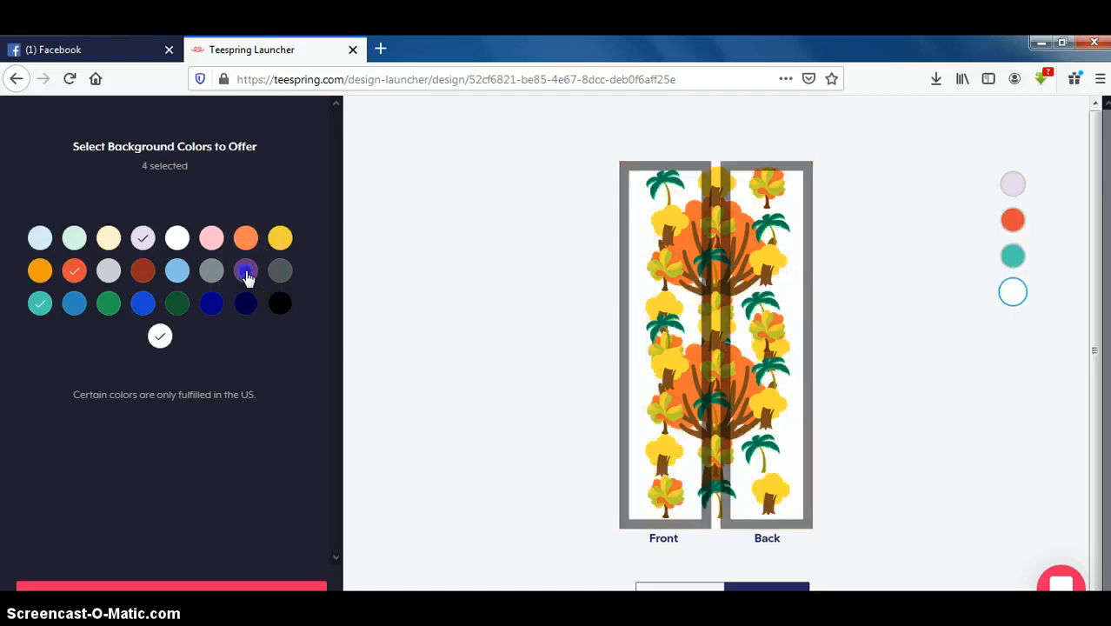
{"action": "left_click", "coordinate": [247, 272]}
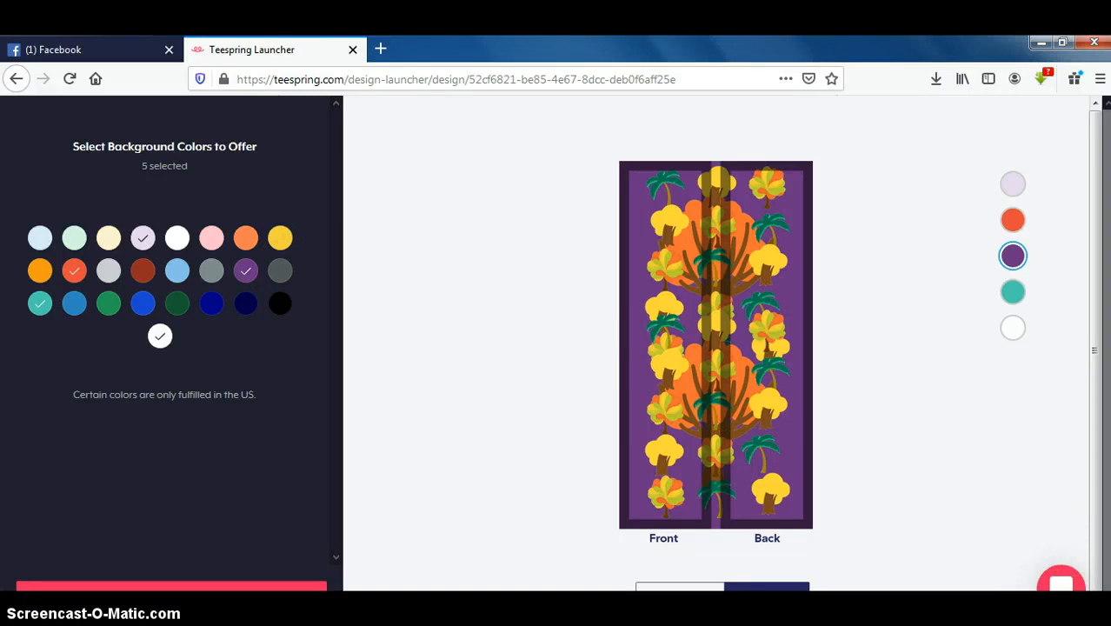
{"action": "scroll", "coordinate": [716, 344], "scroll_direction": "down", "scroll_amount": 1}
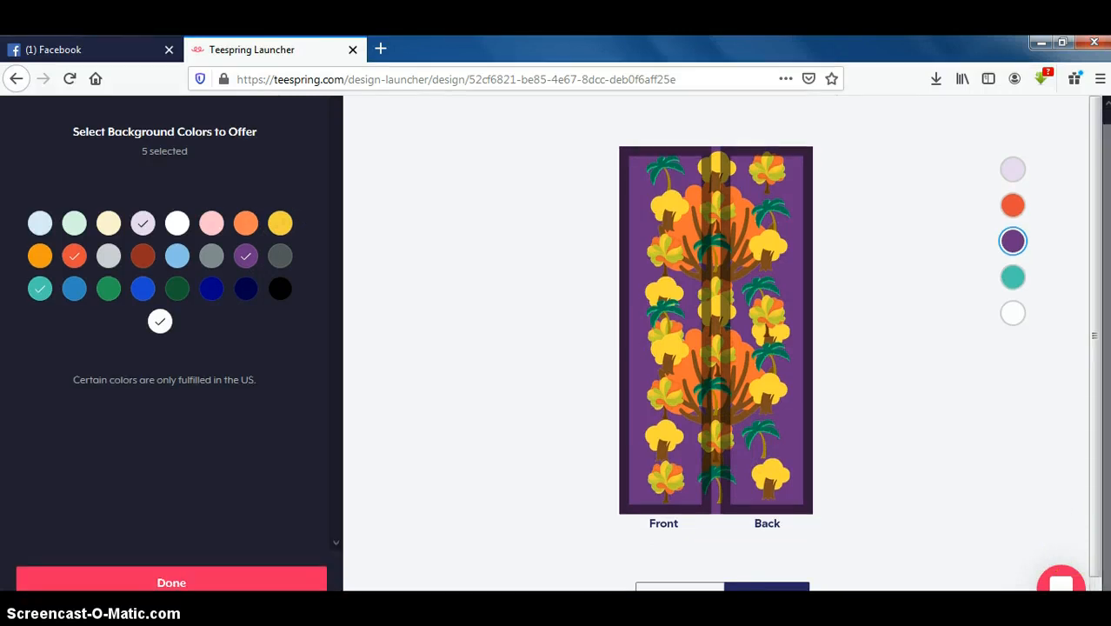
{"action": "left_click", "coordinate": [172, 586]}
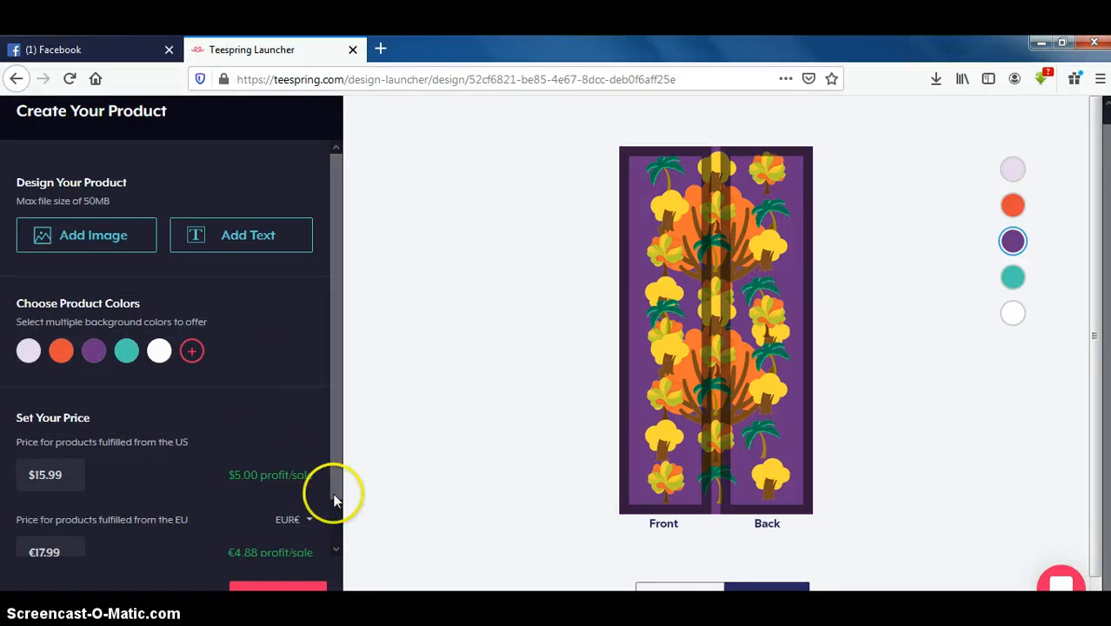
Step: Review the US and EU prices of the socks and continue to the additional products
{"action": "left_click", "coordinate": [338, 548]}
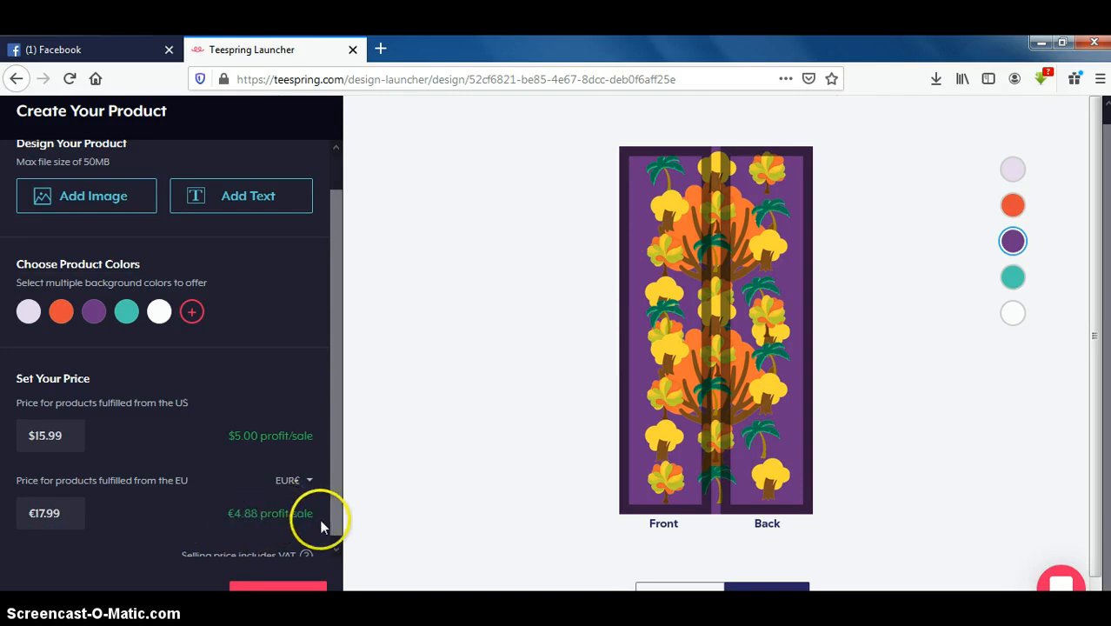
{"action": "left_click", "coordinate": [336, 549]}
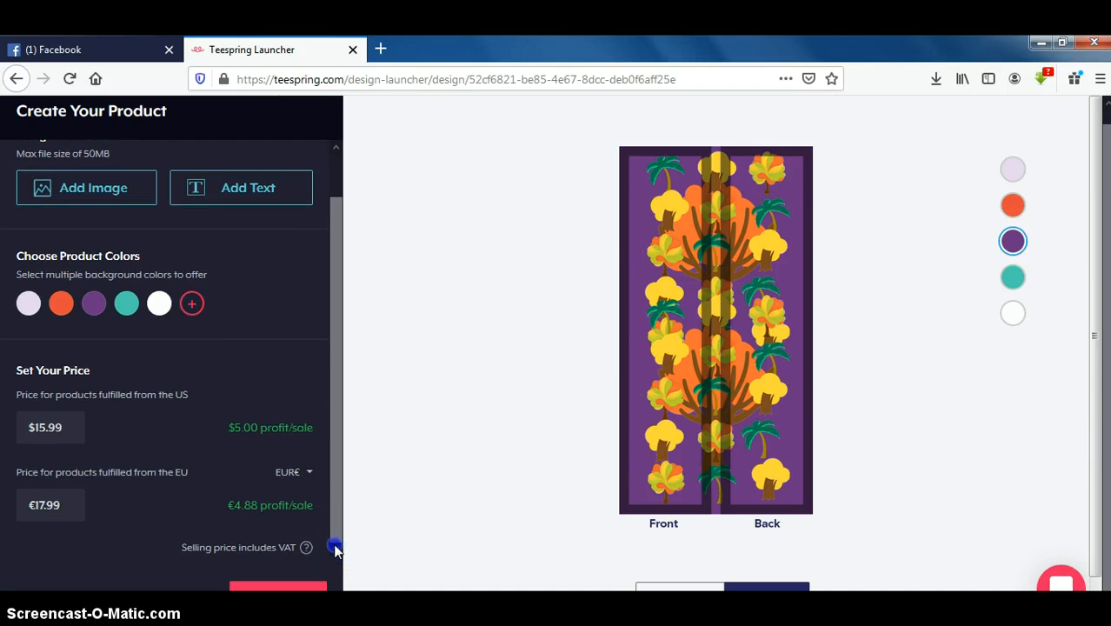
{"action": "left_click", "coordinate": [274, 591]}
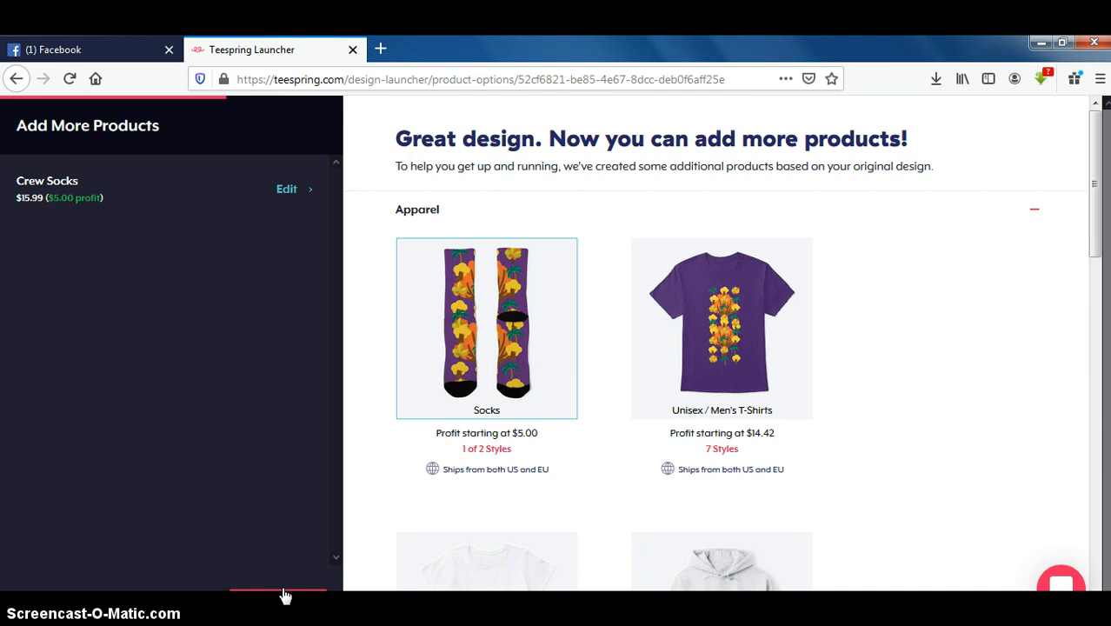
Step: Add the Classic Tee style from Unisex / Men's T-Shirts to the products
{"action": "mouse_move", "coordinate": [488, 313]}
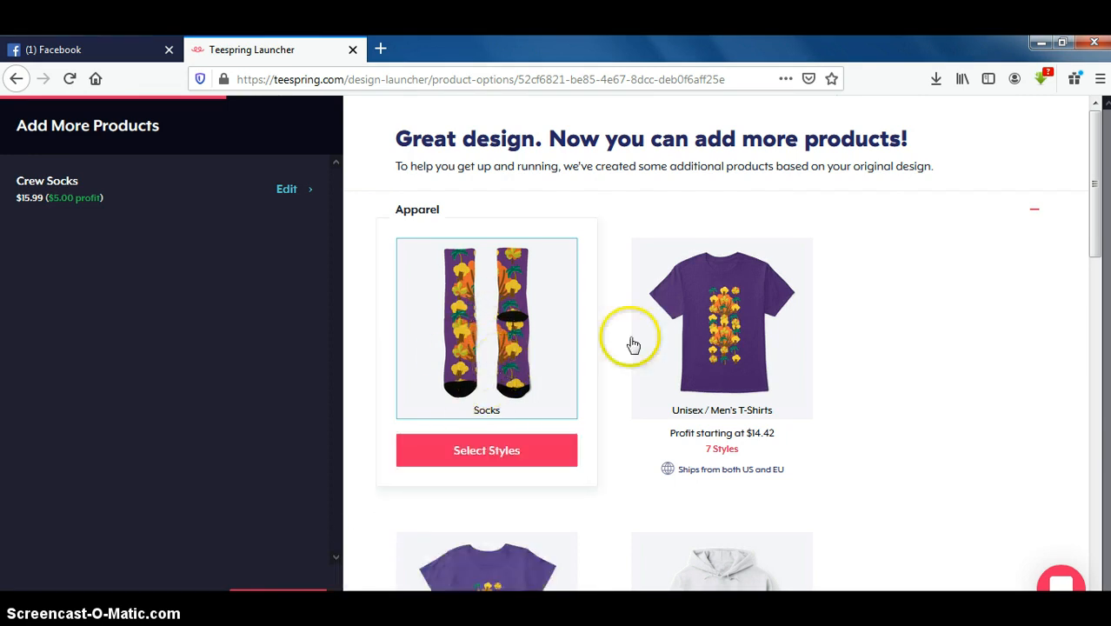
{"action": "mouse_move", "coordinate": [786, 372]}
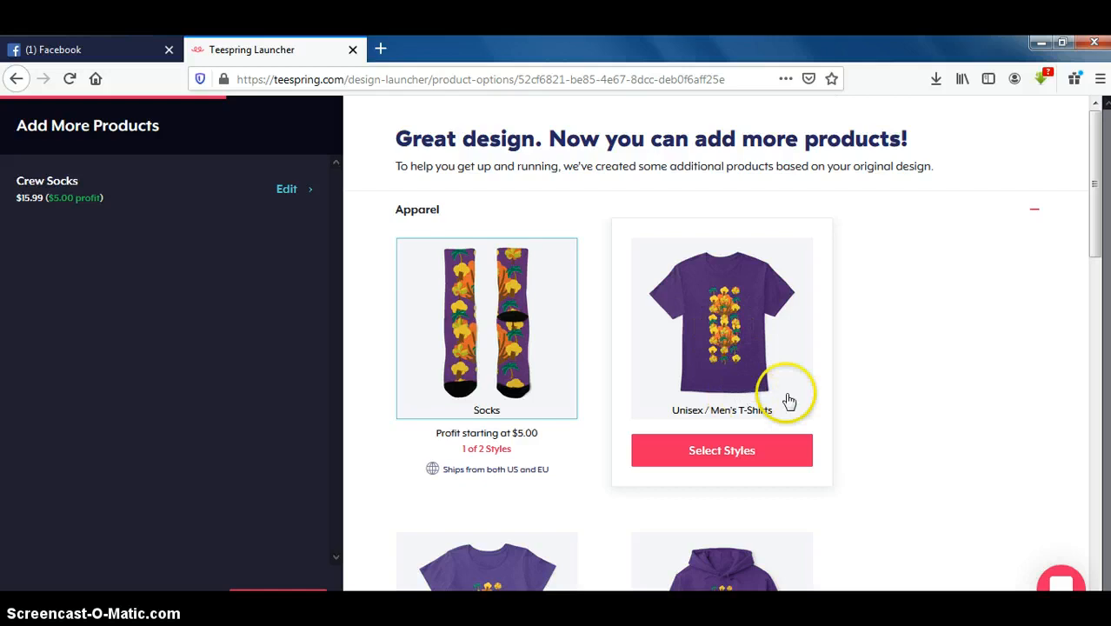
{"action": "left_click", "coordinate": [727, 447]}
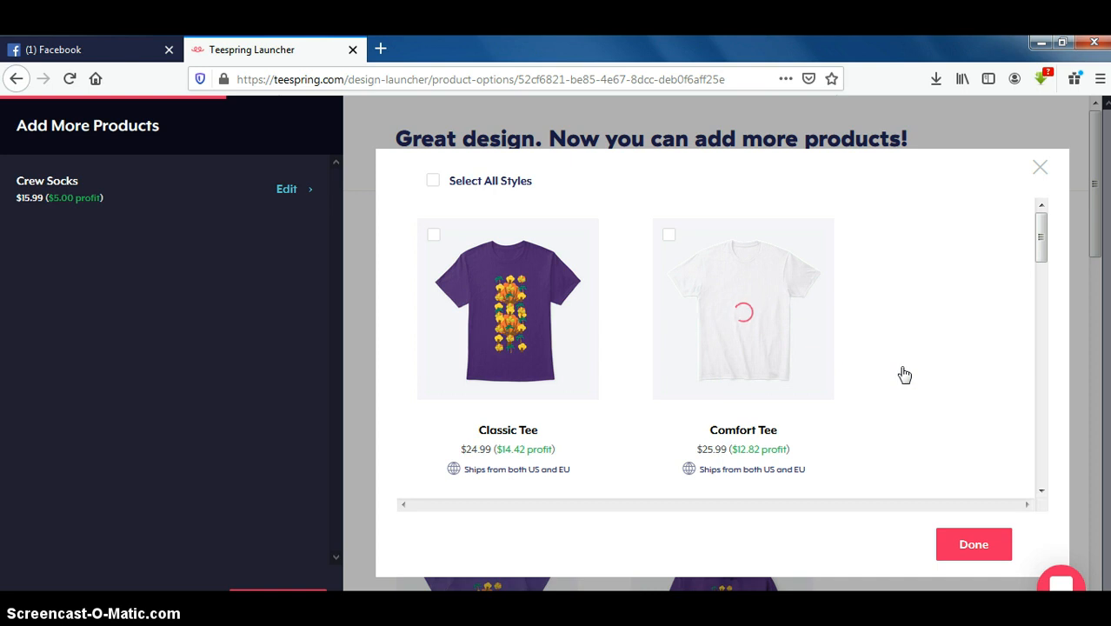
{"action": "left_click", "coordinate": [434, 237]}
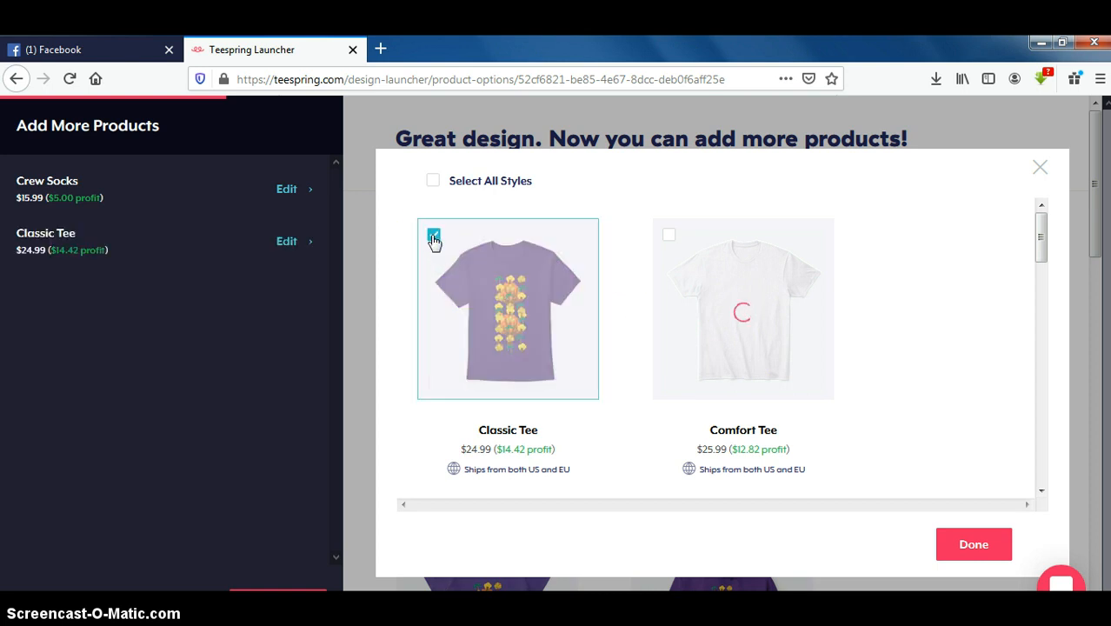
{"action": "left_click", "coordinate": [974, 545]}
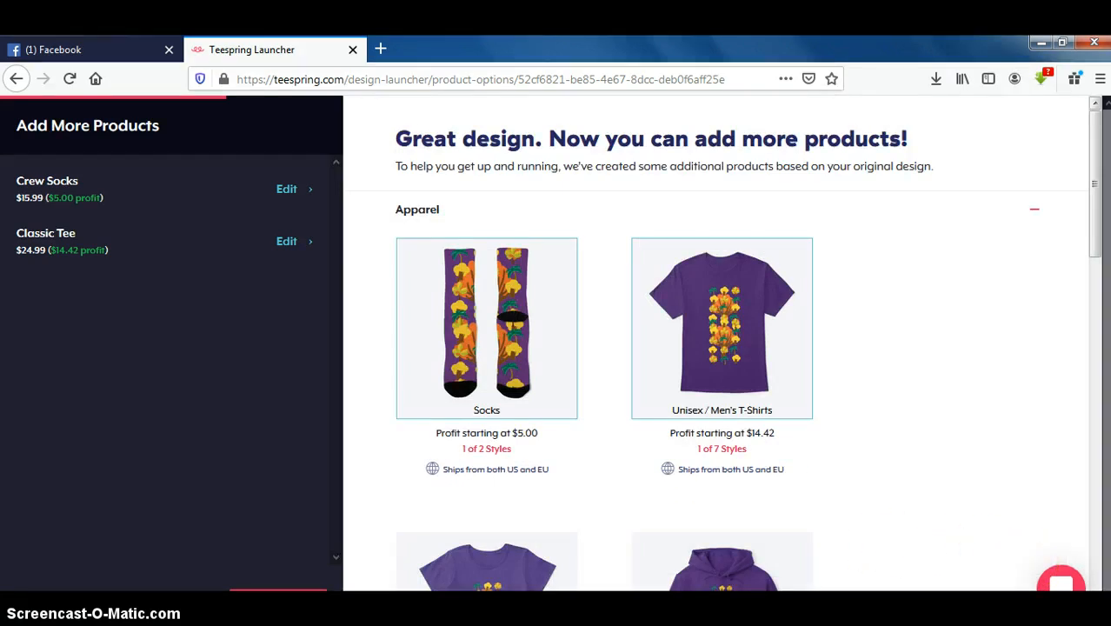
Step: Look through the other apparel offered with the design and continue to creating the listing
{"action": "scroll", "coordinate": [1004, 575], "scroll_direction": "down", "scroll_amount": 3}
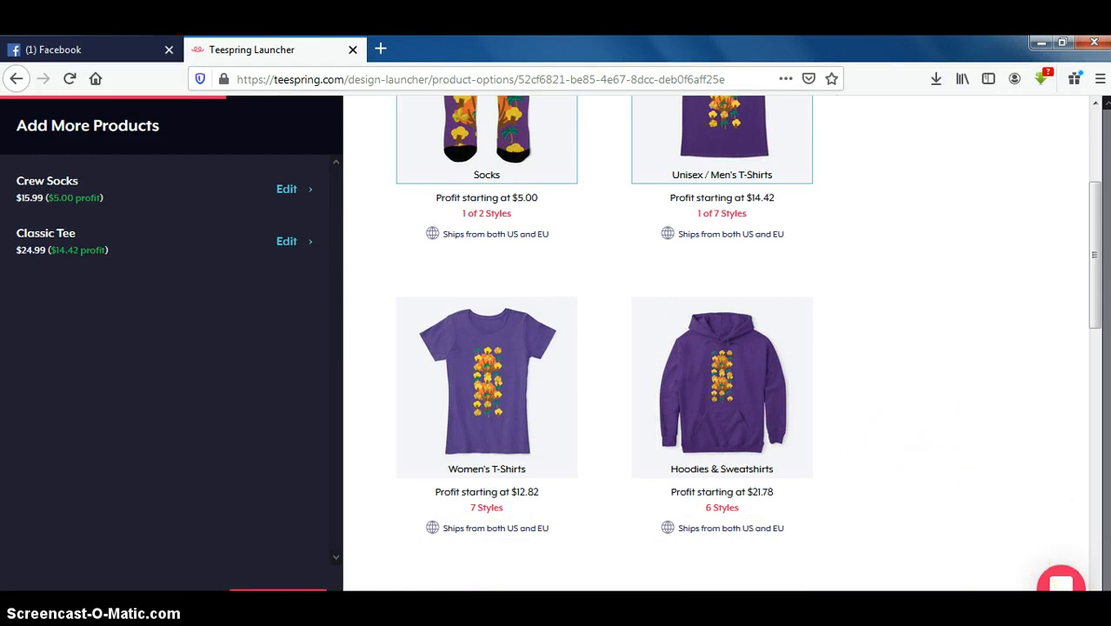
{"action": "scroll", "coordinate": [715, 344], "scroll_direction": "down", "scroll_amount": 2}
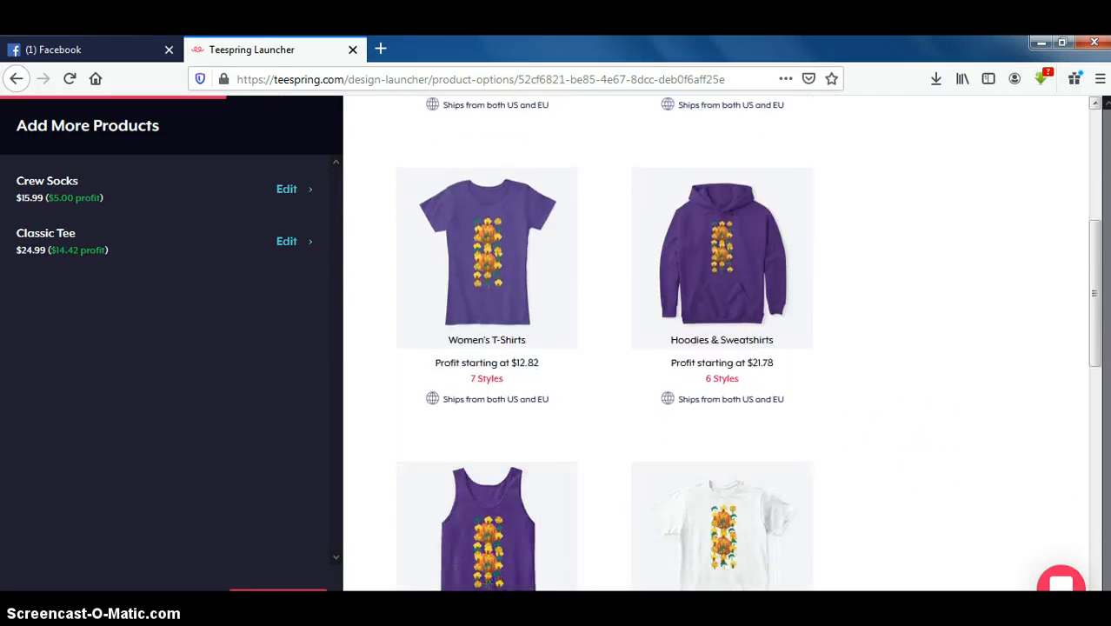
{"action": "scroll", "coordinate": [716, 343], "scroll_direction": "down", "scroll_amount": 1}
{"action": "scroll", "coordinate": [748, 344], "scroll_direction": "down", "scroll_amount": 1}
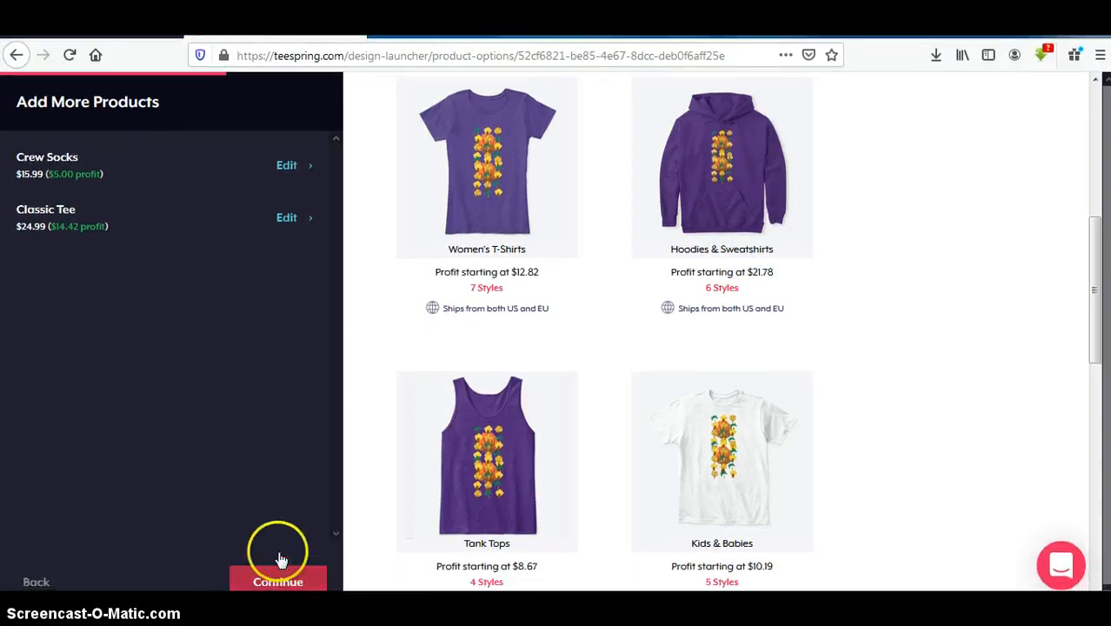
{"action": "left_click", "coordinate": [273, 579]}
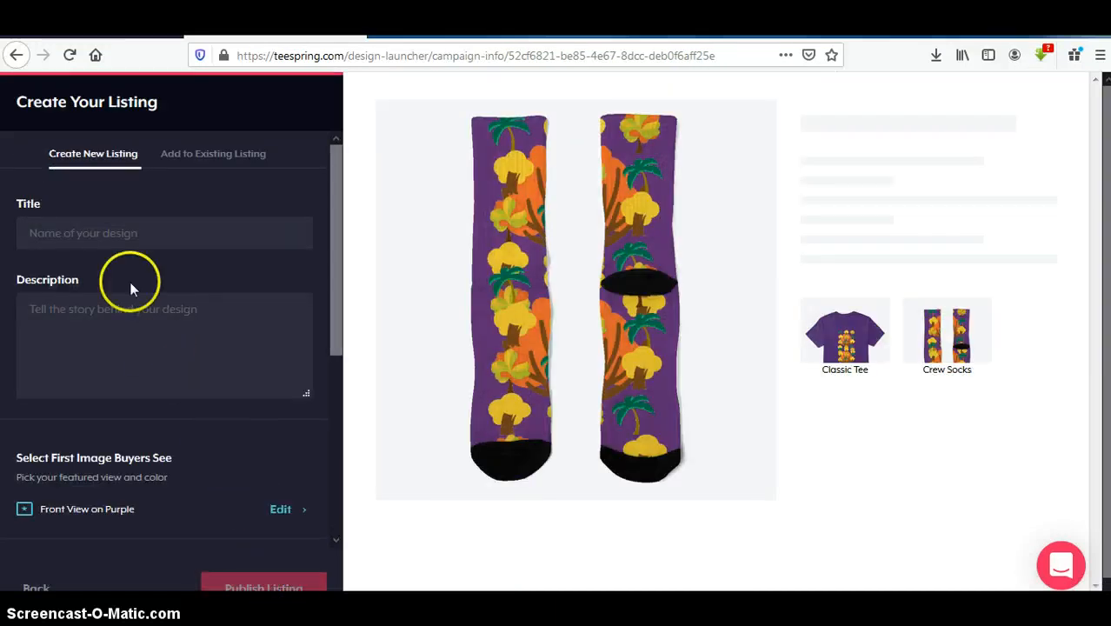
Step: Enter "purple socks" as the title of the new listing
{"action": "left_click", "coordinate": [137, 233]}
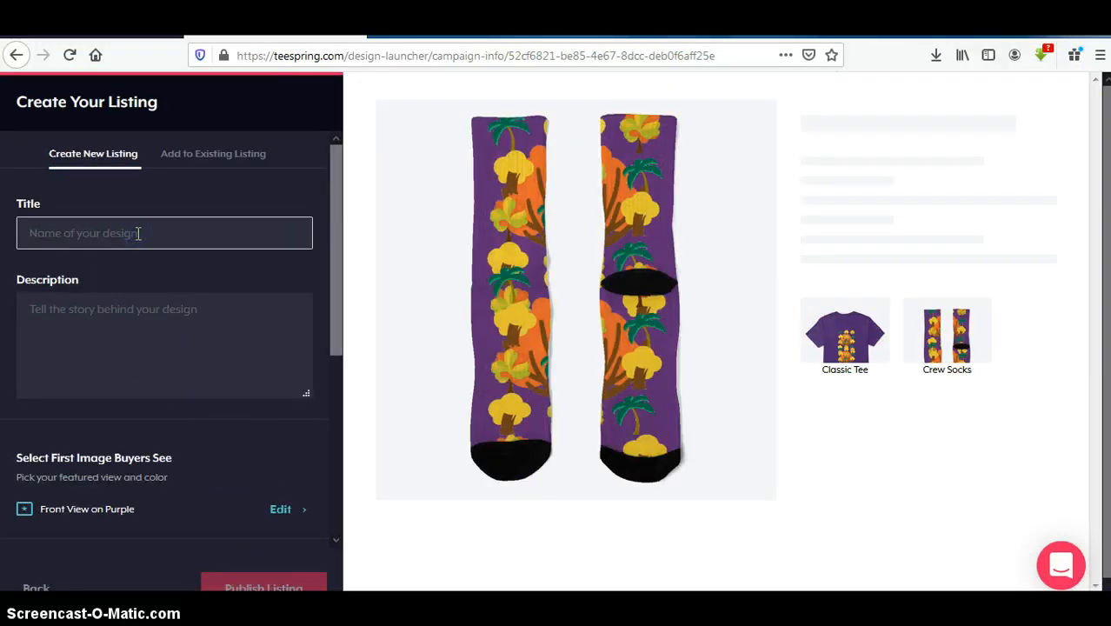
{"action": "type", "text": "pu"}
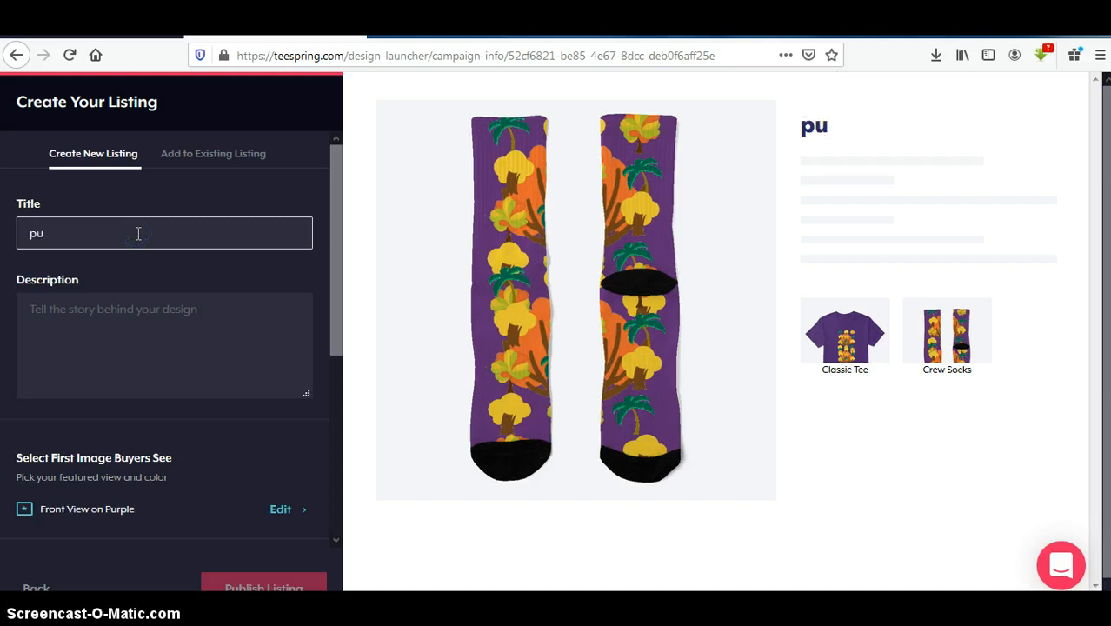
{"action": "type", "text": "rple"}
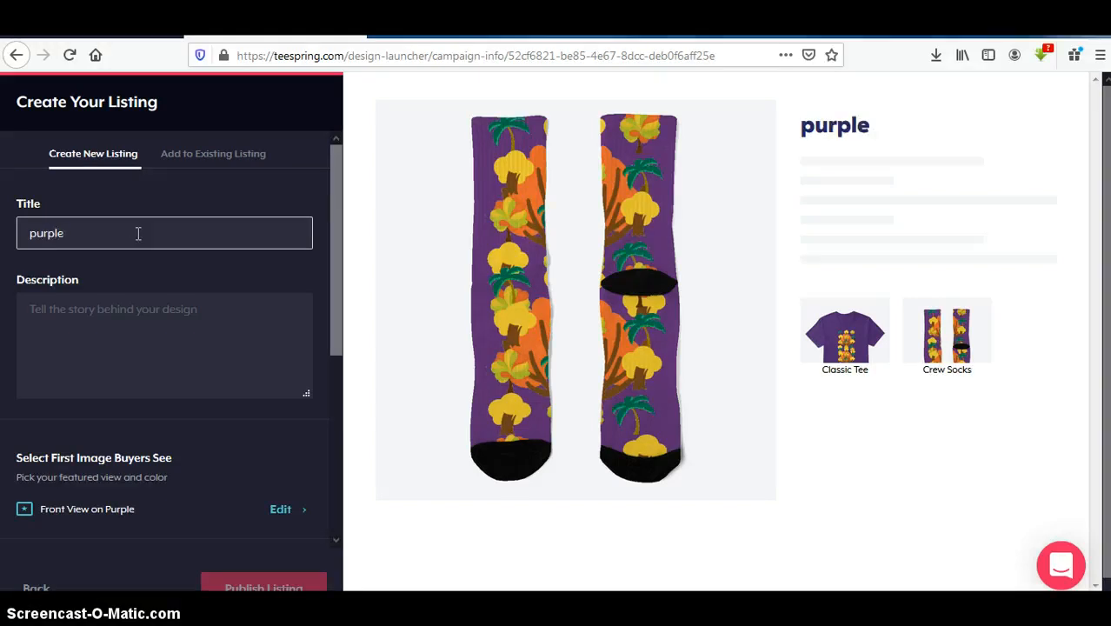
{"action": "type", "text": " socks"}
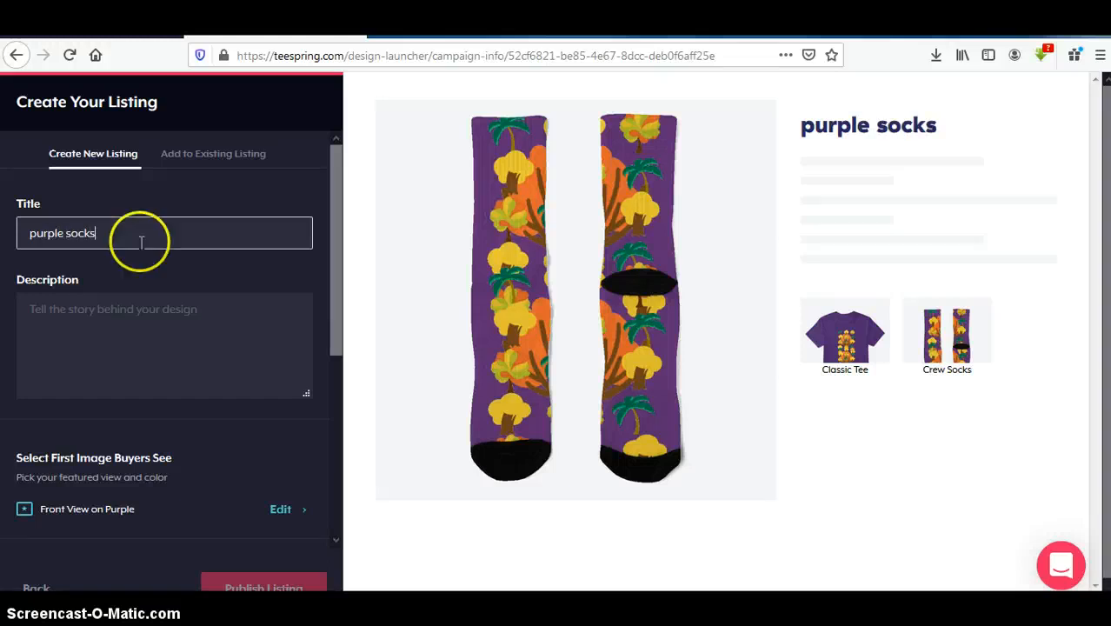
Step: Enter "check design and buy it now. you can get as a gift for some one" as the listing's description
{"action": "left_click", "coordinate": [117, 319]}
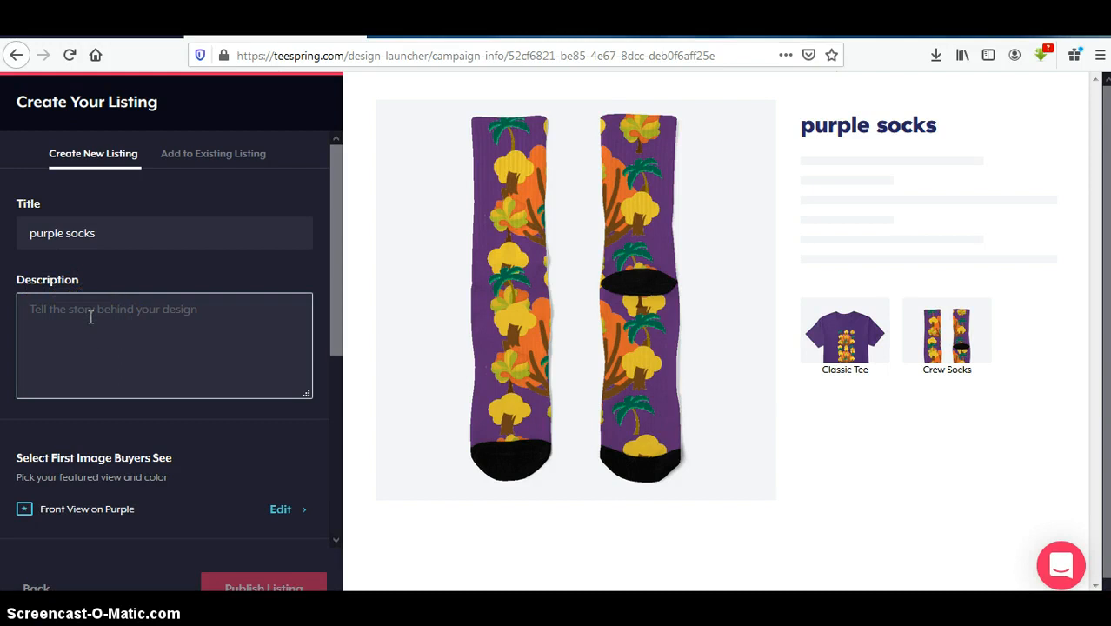
{"action": "type", "text": "check"}
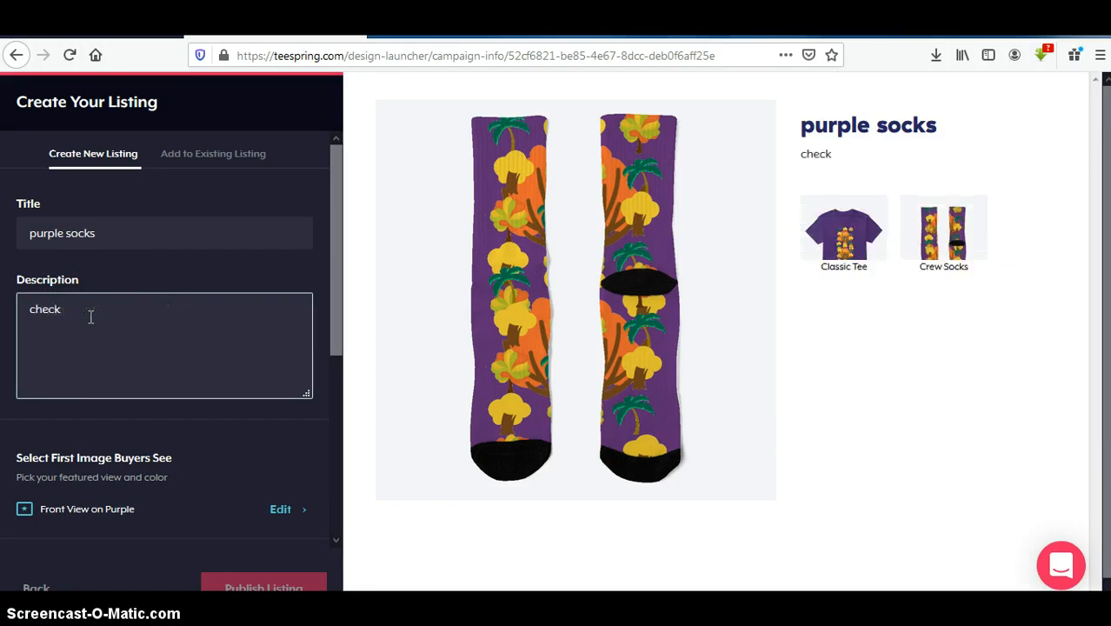
{"action": "type", "text": " design"}
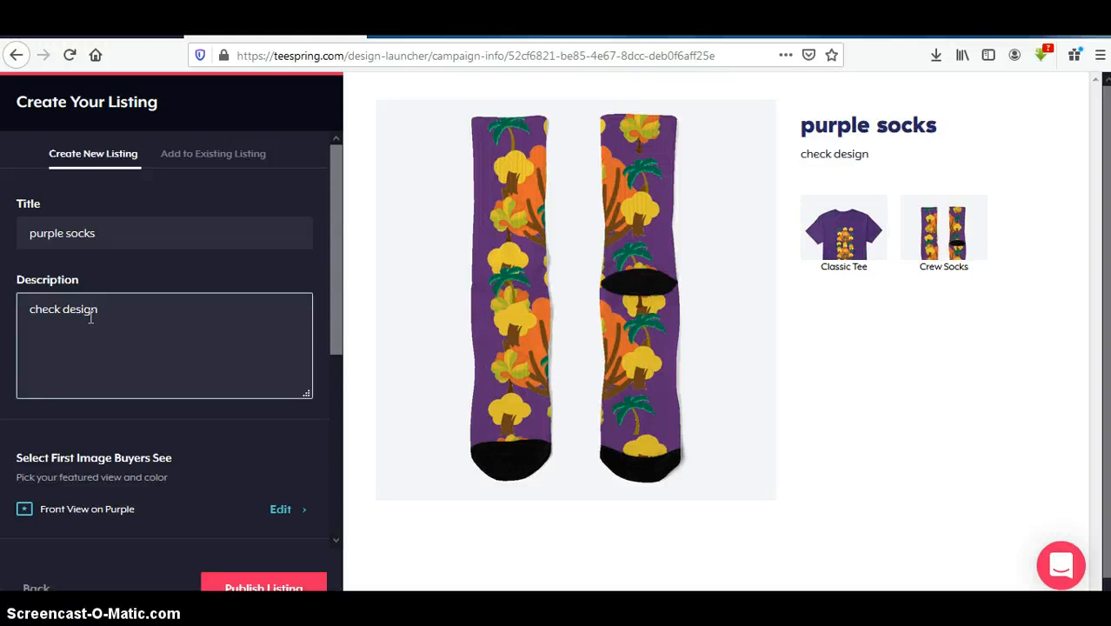
{"action": "type", "text": " and"}
{"action": "type", "text": "buy it now."}
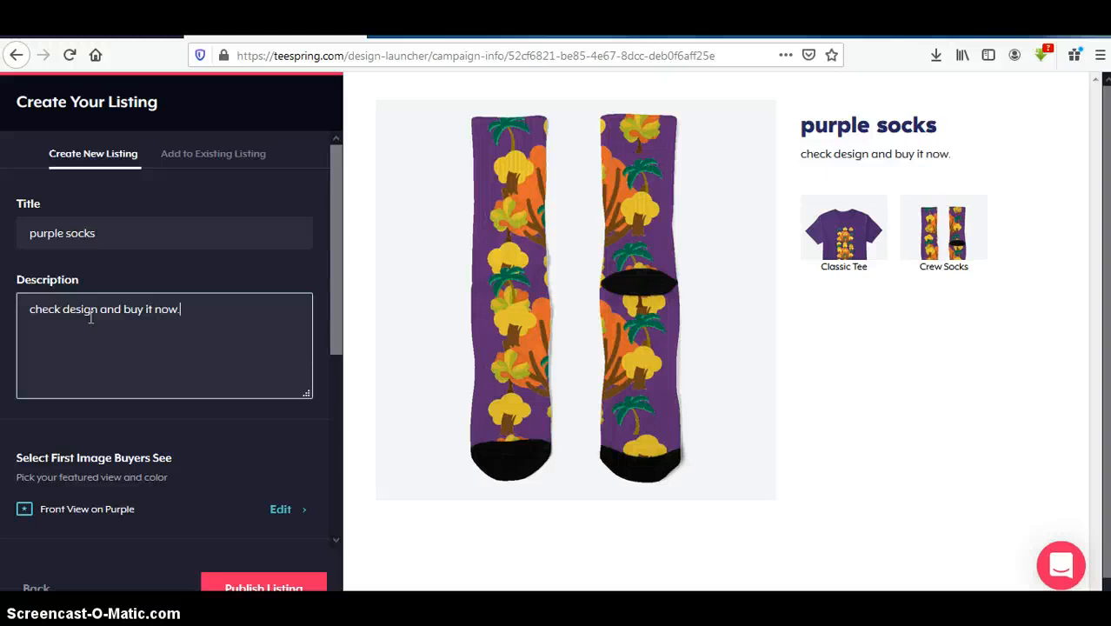
{"action": "type", "text": "you can get as agift"}
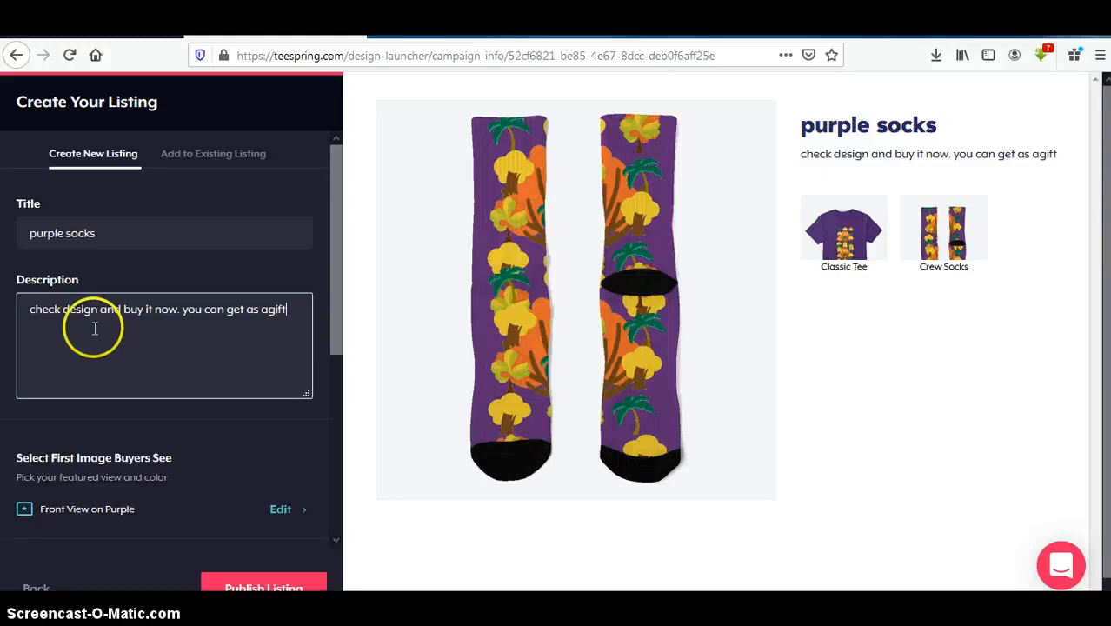
{"action": "left_click", "coordinate": [266, 313]}
{"action": "left_click", "coordinate": [295, 309]}
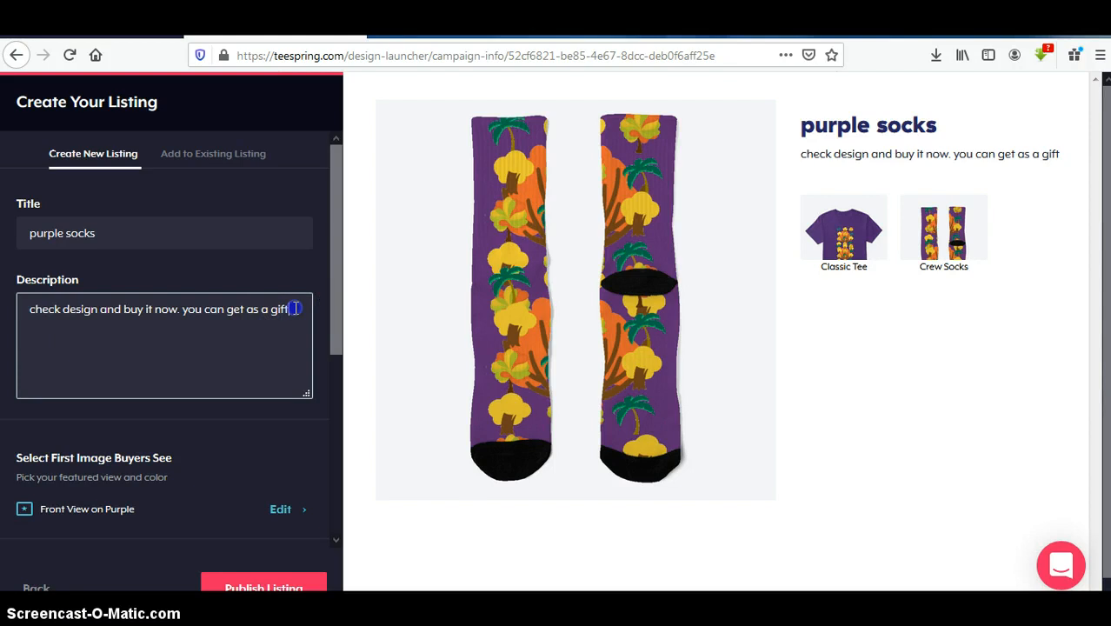
{"action": "type", "text": "for some one"}
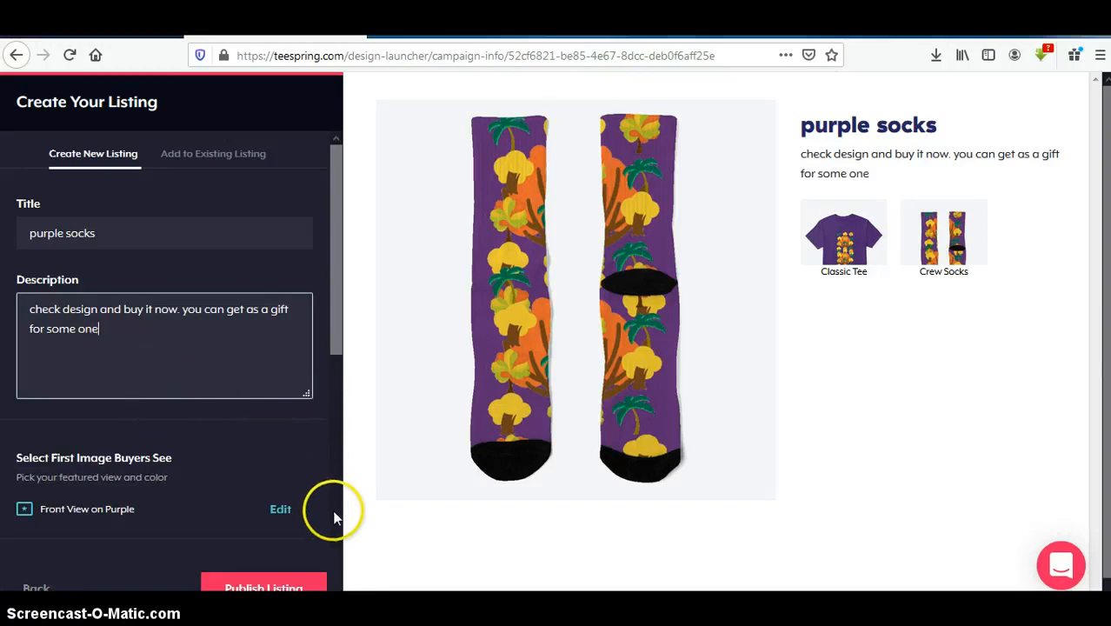
Step: Add the listing to the existing SPRINGBECK STORE and publish it
{"action": "left_click", "coordinate": [339, 538]}
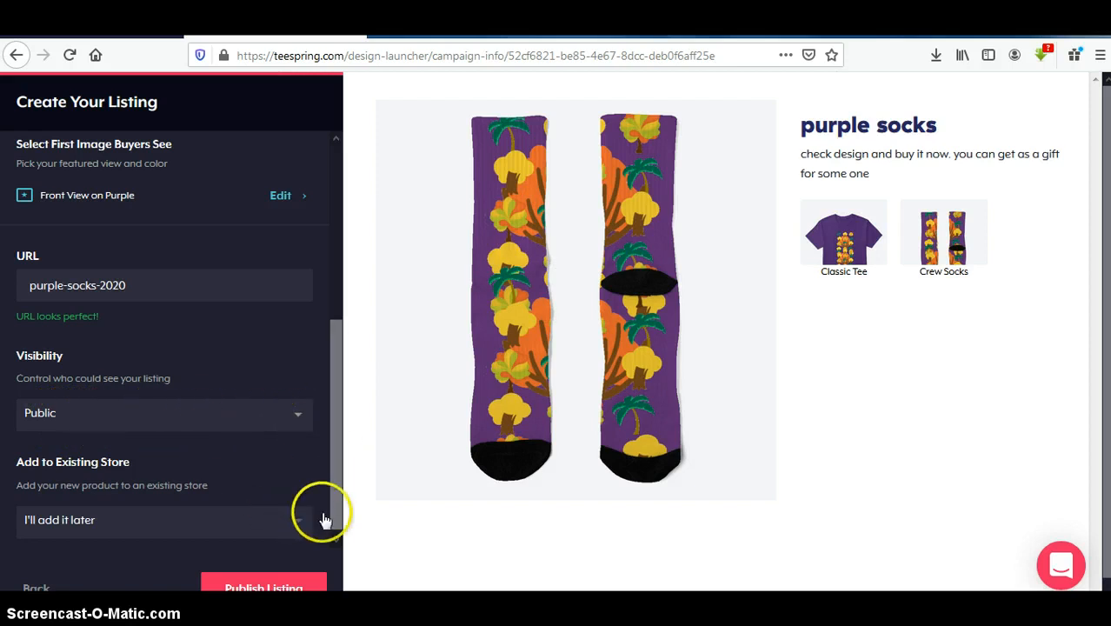
{"action": "left_click", "coordinate": [337, 540]}
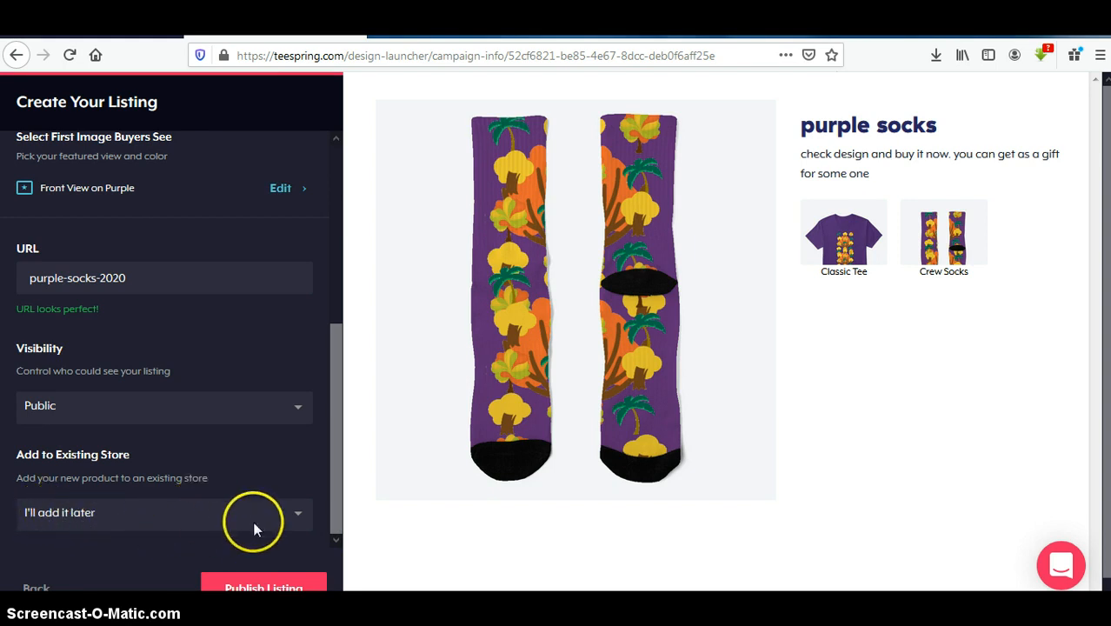
{"action": "left_click", "coordinate": [299, 518]}
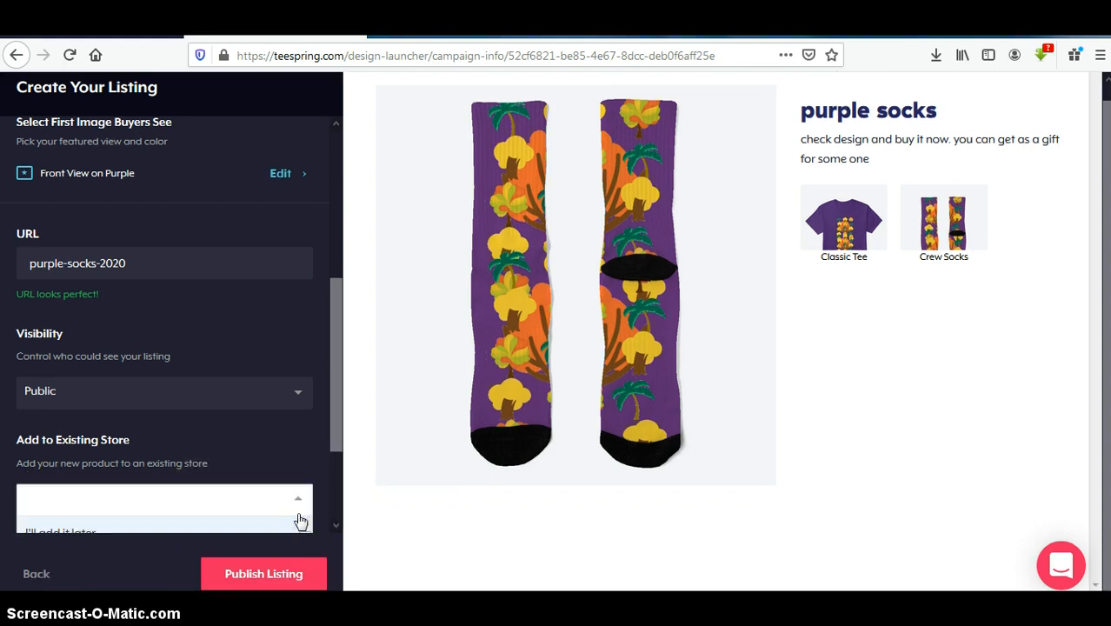
{"action": "left_click", "coordinate": [335, 527]}
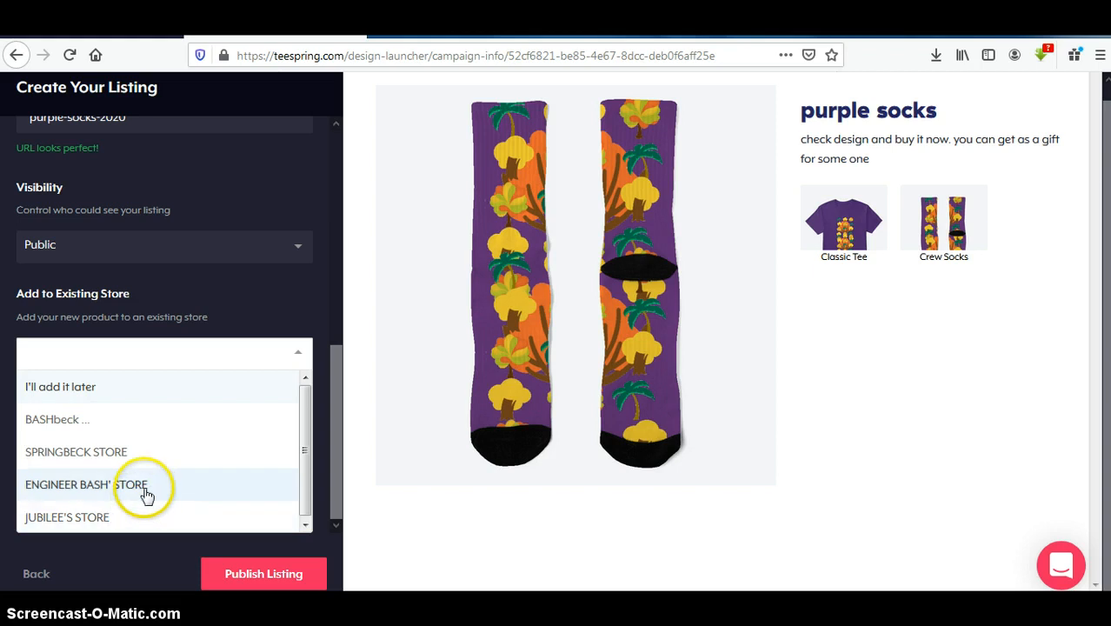
{"action": "left_click", "coordinate": [162, 451]}
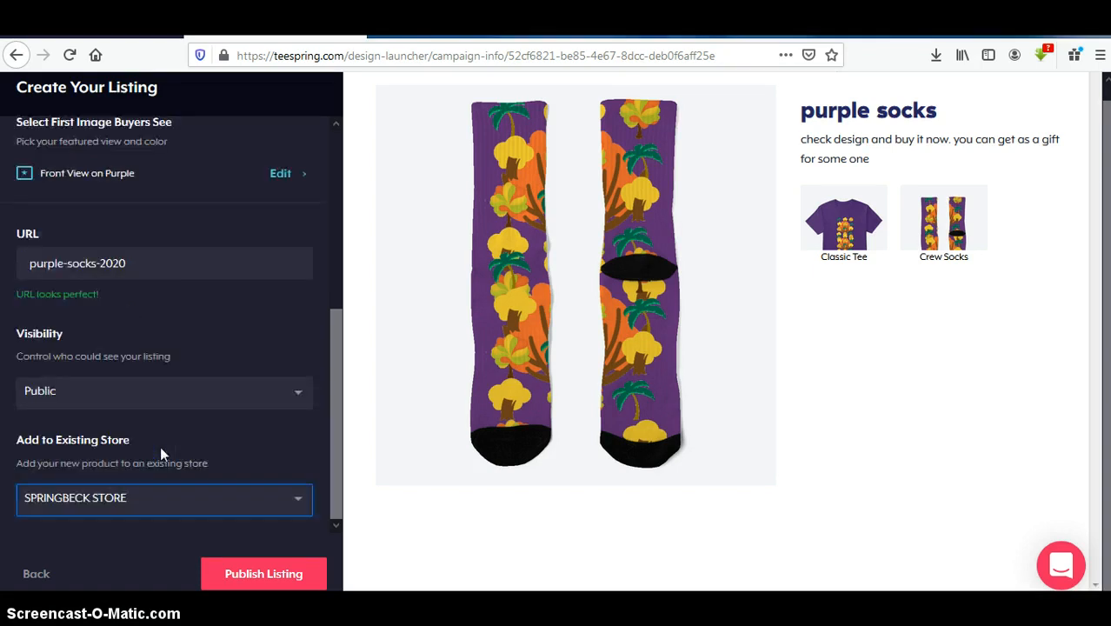
{"action": "left_click", "coordinate": [269, 577]}
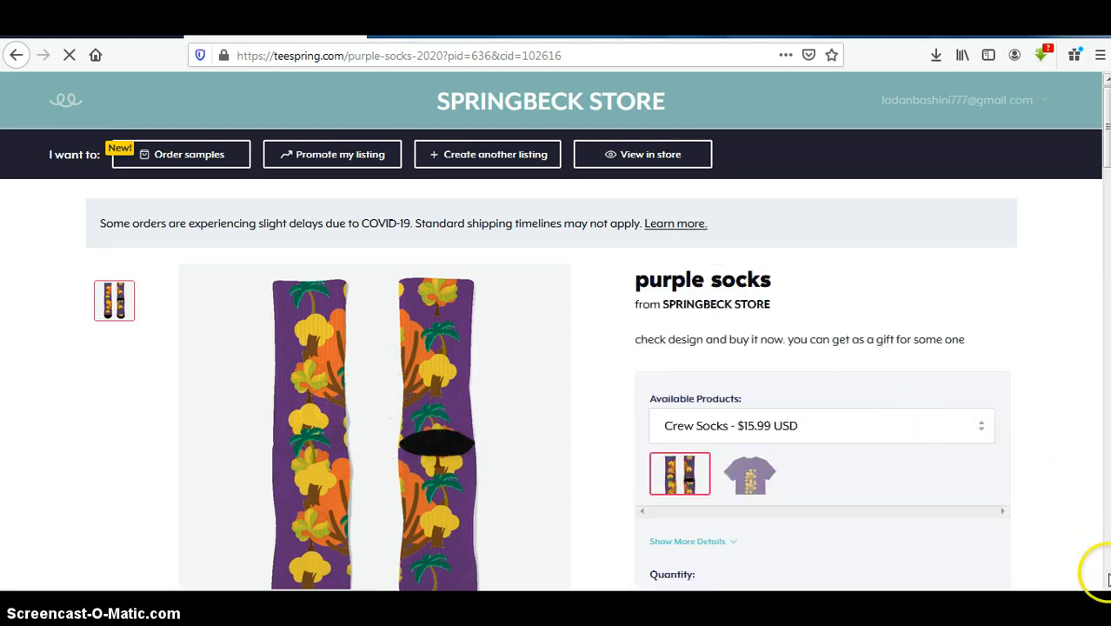
Step: Look over the published purple socks page and start sharing the design on Facebook
{"action": "scroll", "coordinate": [557, 348], "scroll_direction": "down", "scroll_amount": 3}
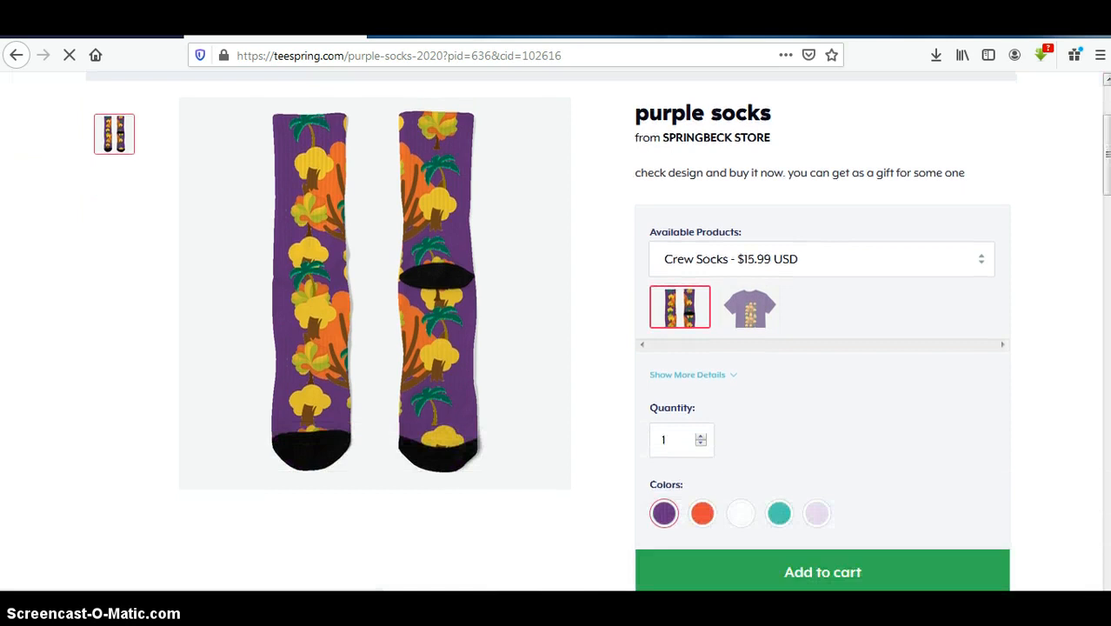
{"action": "scroll", "coordinate": [557, 348], "scroll_direction": "down", "scroll_amount": 5}
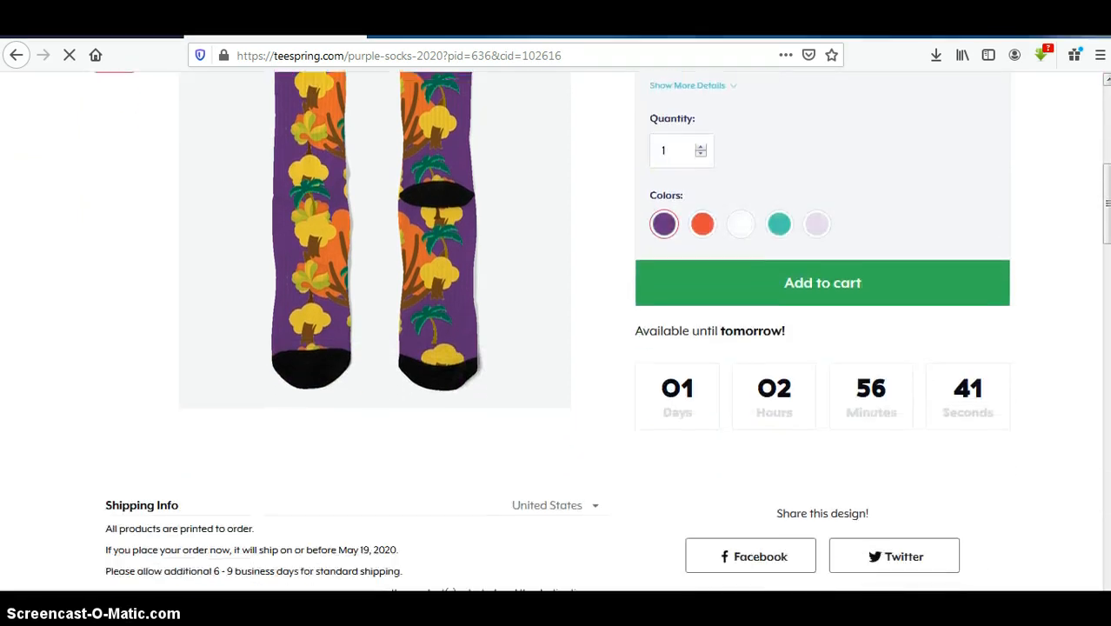
{"action": "scroll", "coordinate": [1054, 546], "scroll_direction": "down", "scroll_amount": 1}
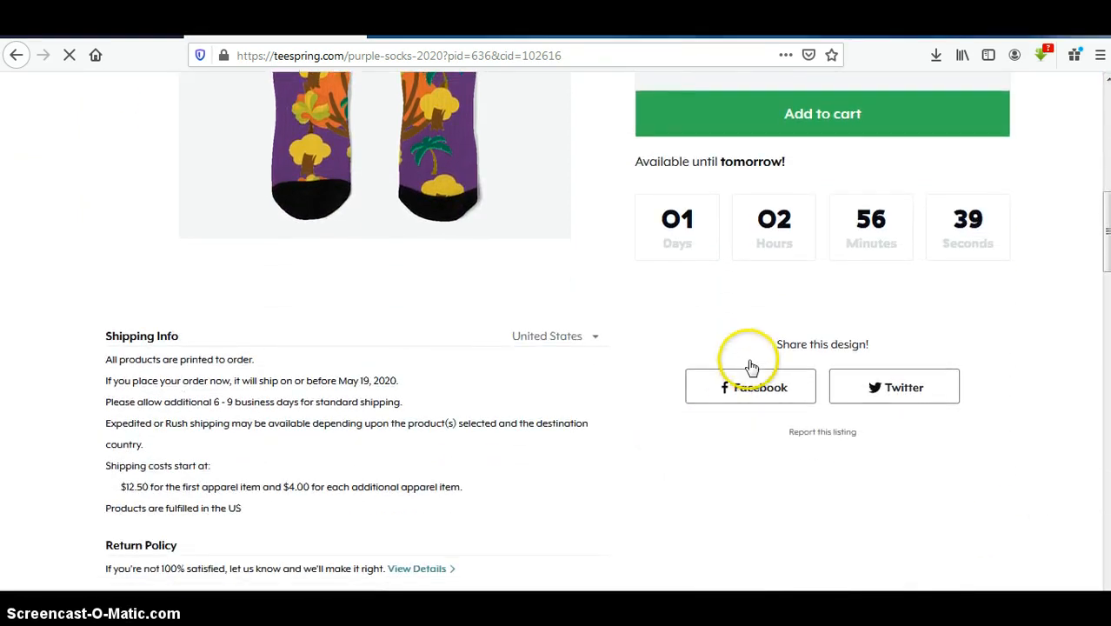
{"action": "left_click", "coordinate": [757, 393]}
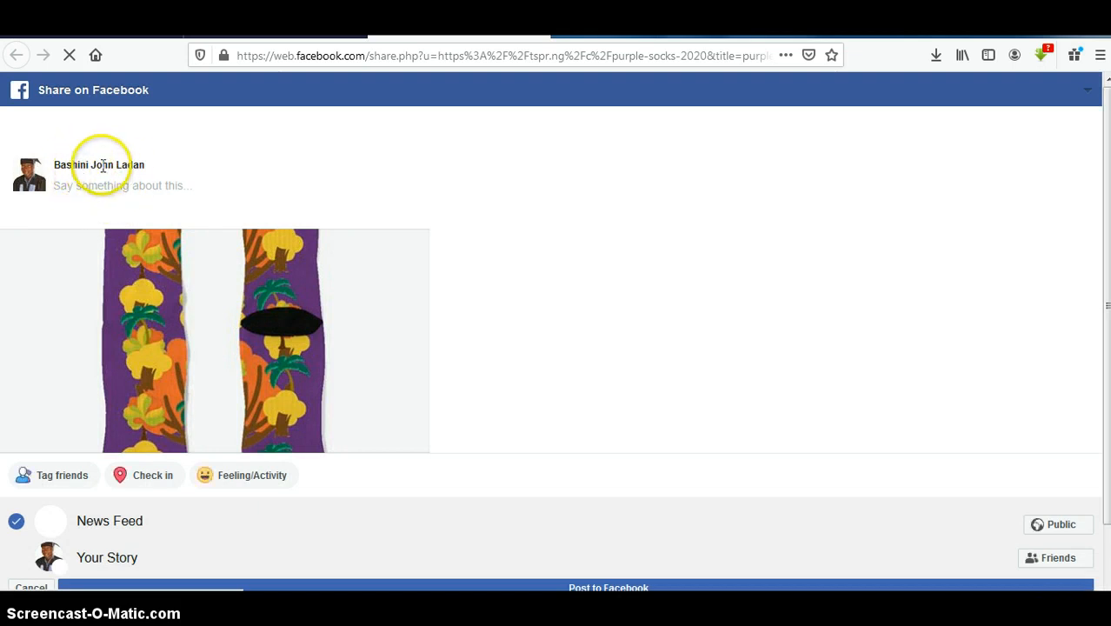
Step: Post the purple socks to the Facebook News Feed with the message "buy it now" and return to the listing page
{"action": "left_click", "coordinate": [95, 193]}
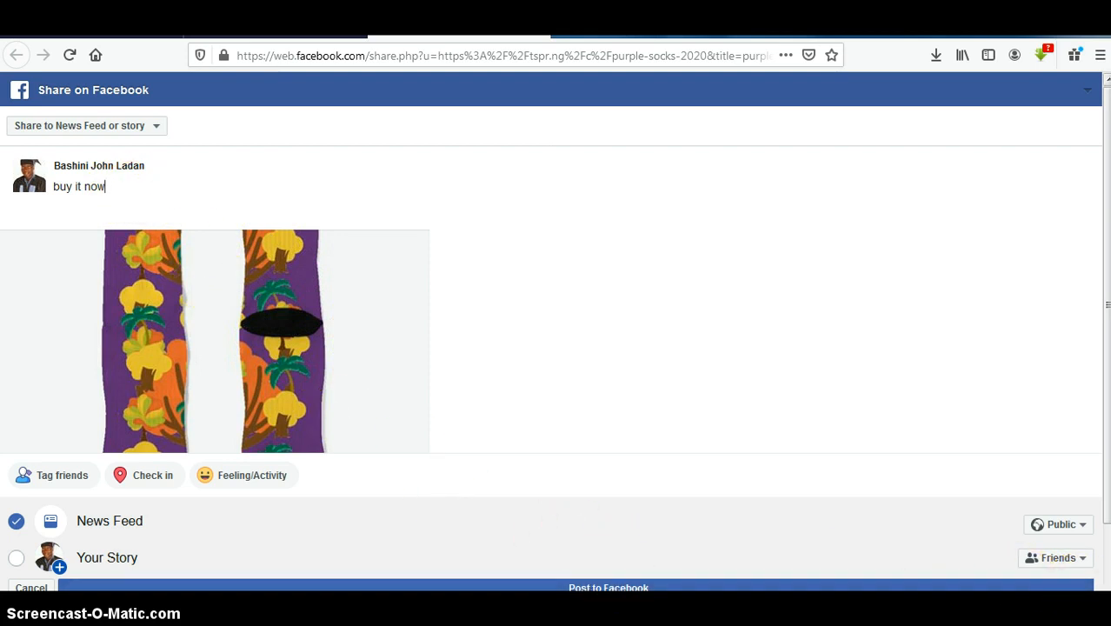
{"action": "scroll", "coordinate": [552, 278], "scroll_direction": "down", "scroll_amount": 1}
{"action": "scroll", "coordinate": [1000, 585], "scroll_direction": "down", "scroll_amount": 2}
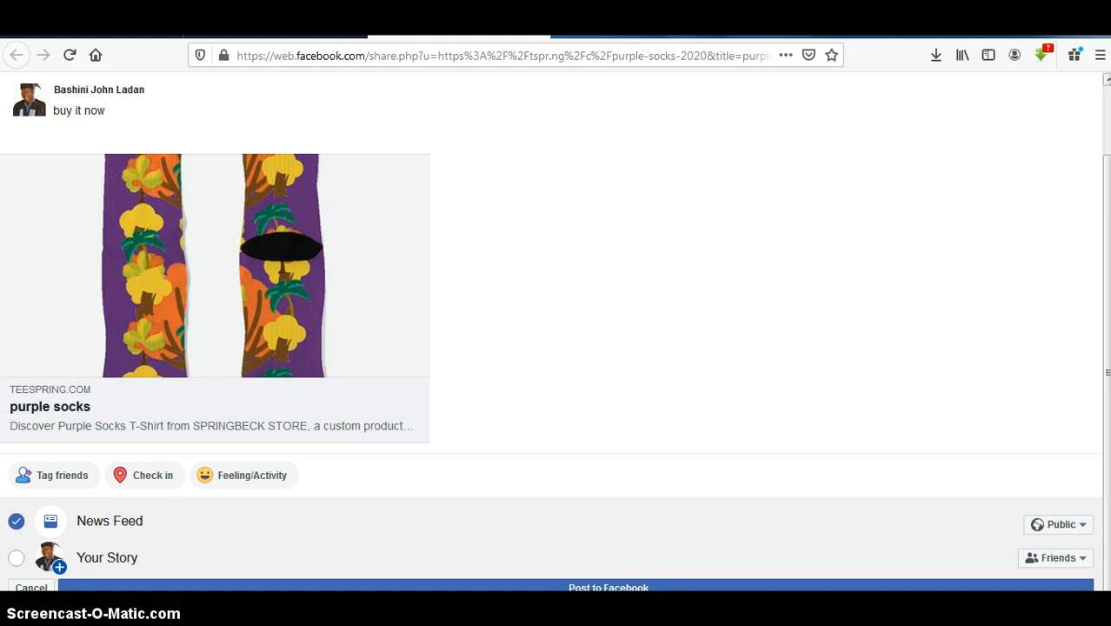
{"action": "left_click", "coordinate": [604, 591]}
{"action": "left_click", "coordinate": [606, 591]}
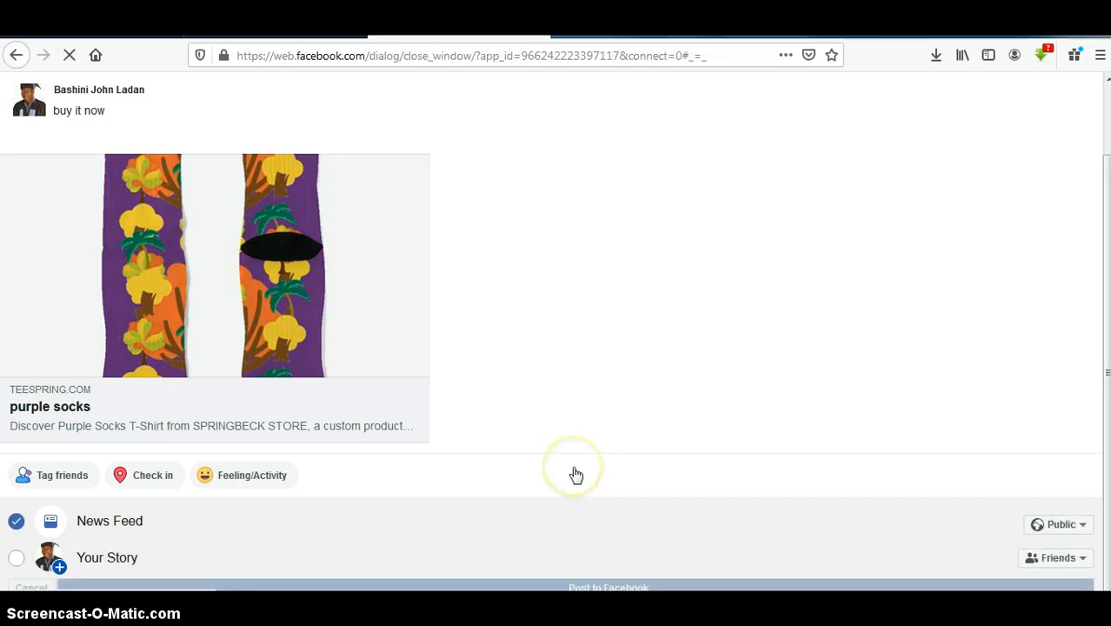
{"action": "key", "text": "ctrl+w"}
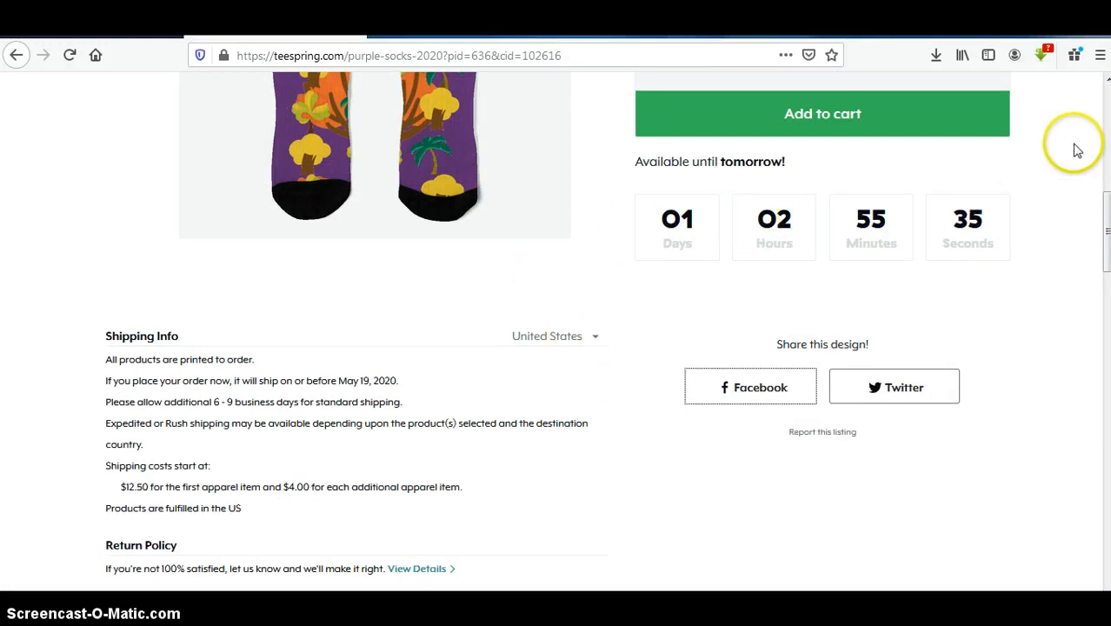
{"action": "left_click", "coordinate": [1106, 139]}
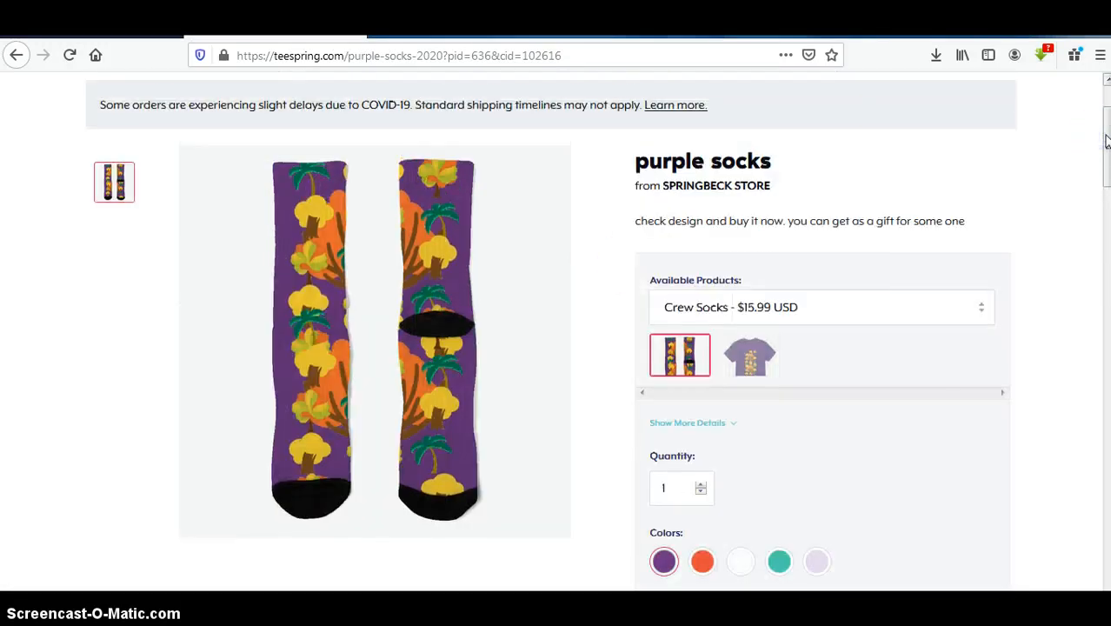